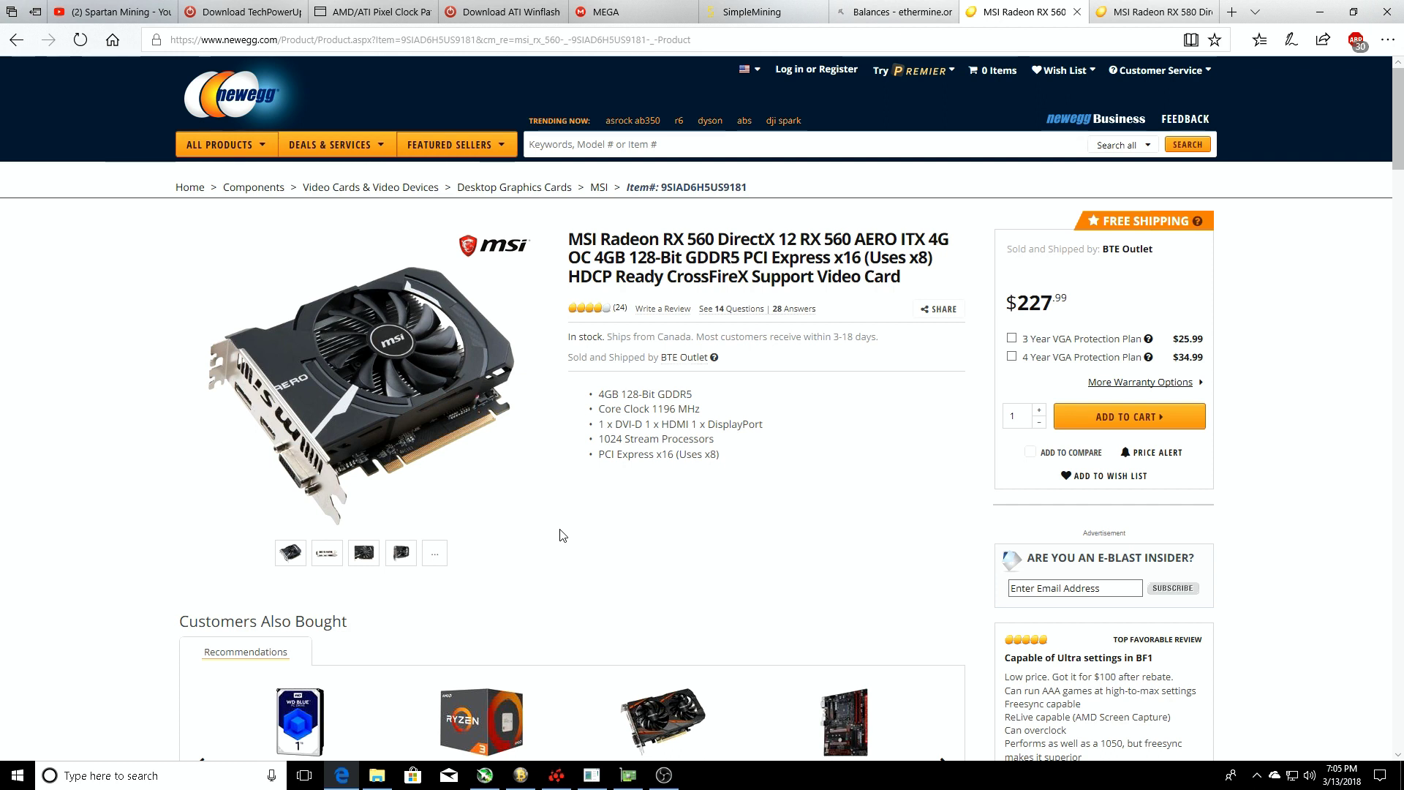
# - View the MSI RX 580 Newegg page, then return to the RX 560 AERO ITX 4G OC page
pyautogui.click(1092, 15)
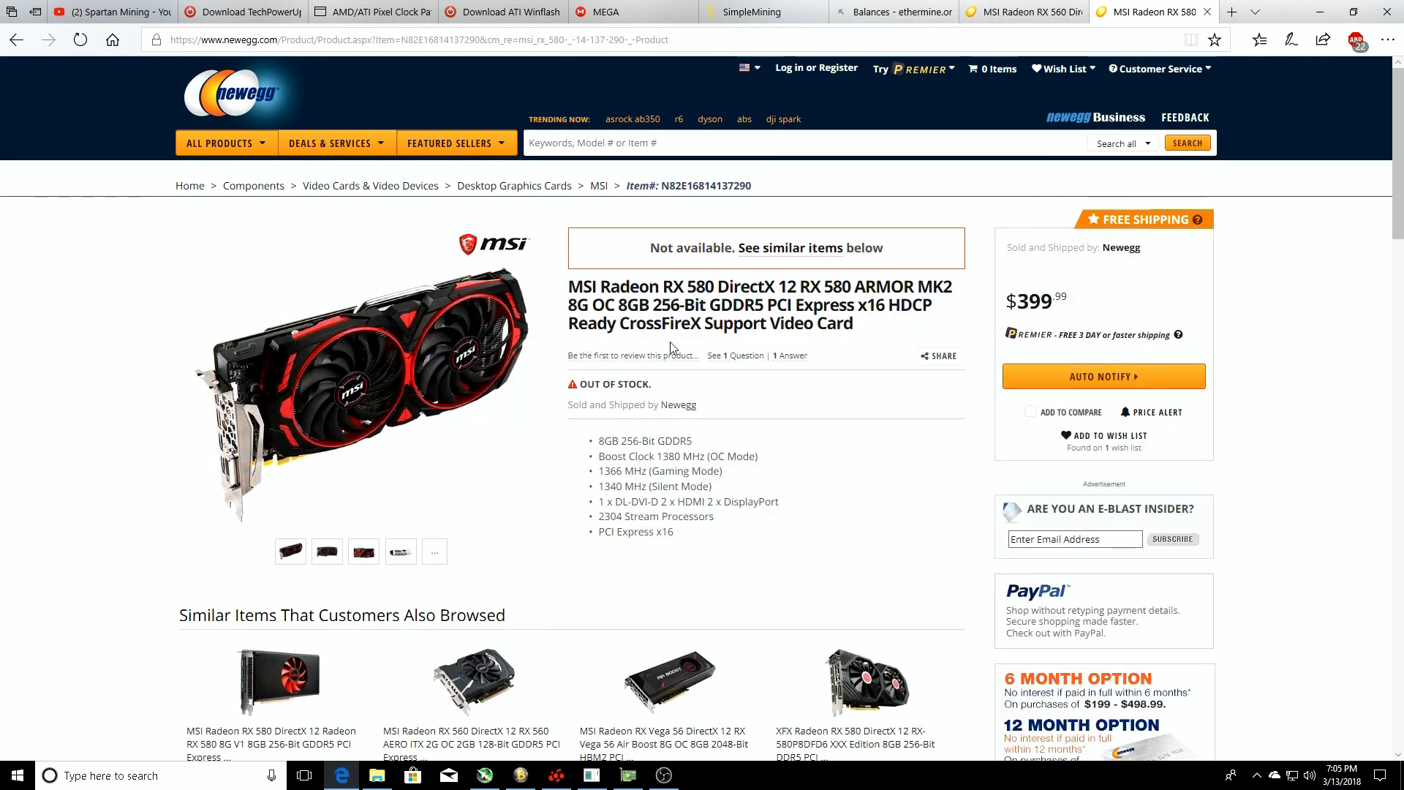
pyautogui.click(1045, 21)
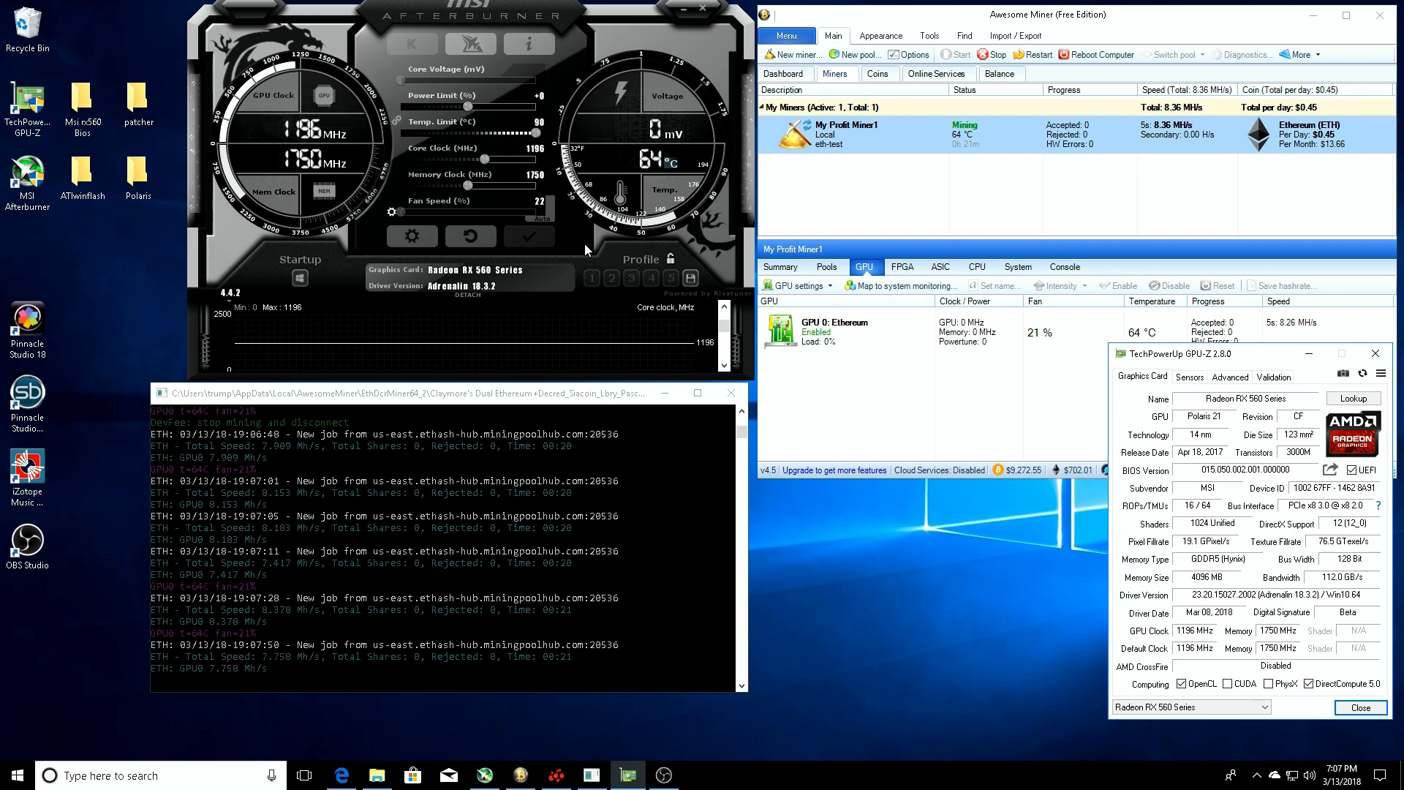
# - Bring Edge with the Newegg RX 560 page back in front of the mining windows
pyautogui.click(342, 773)
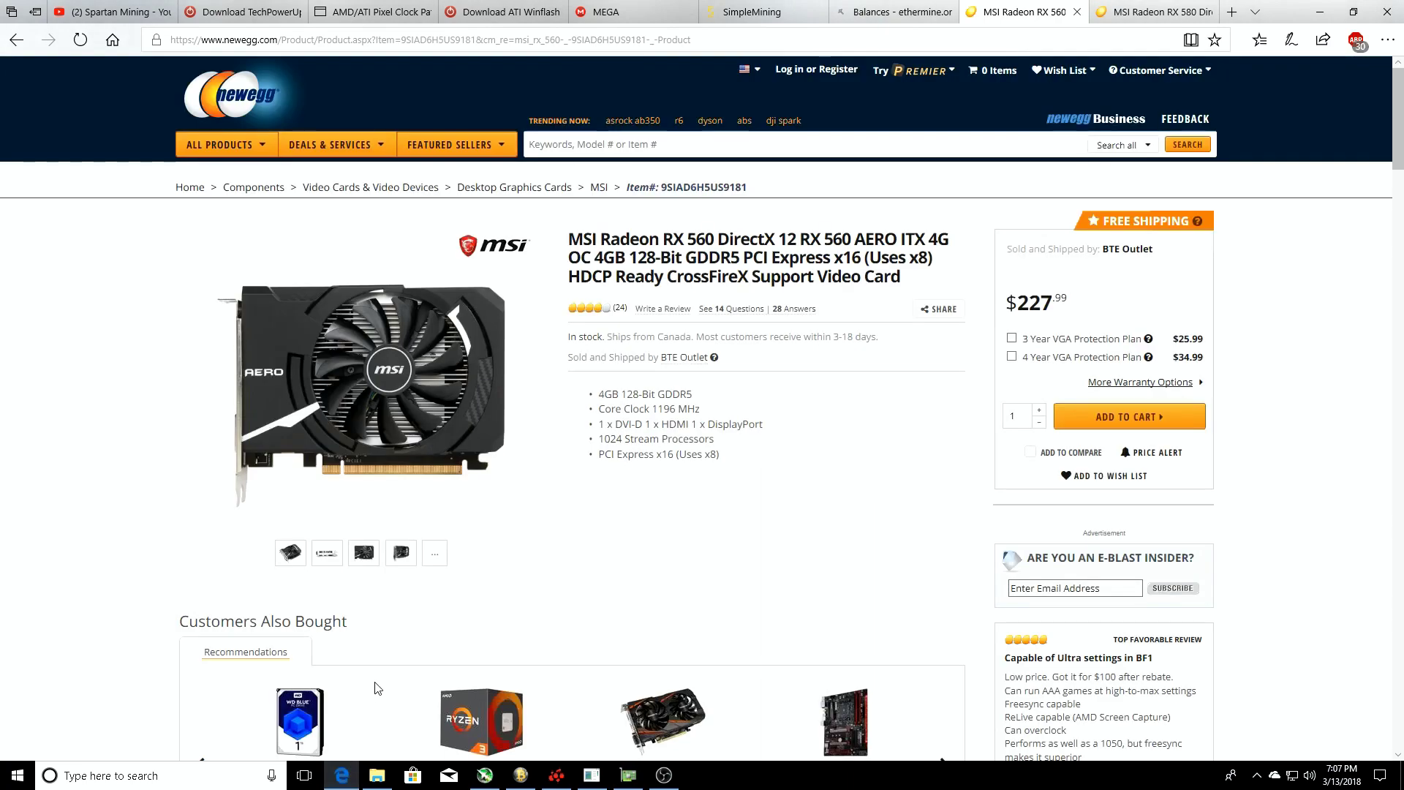
# - Look at the TechPowerUp GPU-Z download page, then the MEGA PolarisBiosEditor-master.zip download page
pyautogui.click(243, 13)
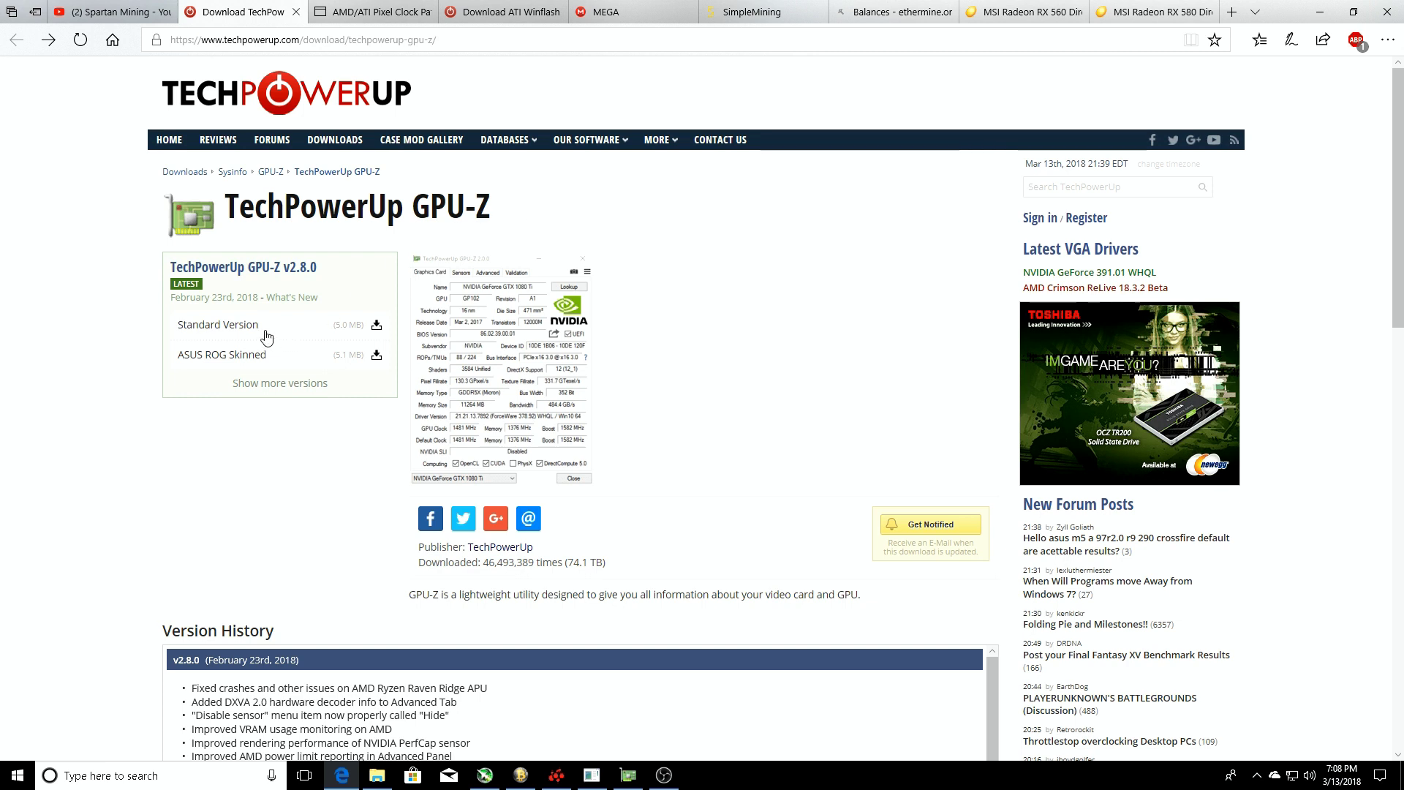
pyautogui.click(353, 776)
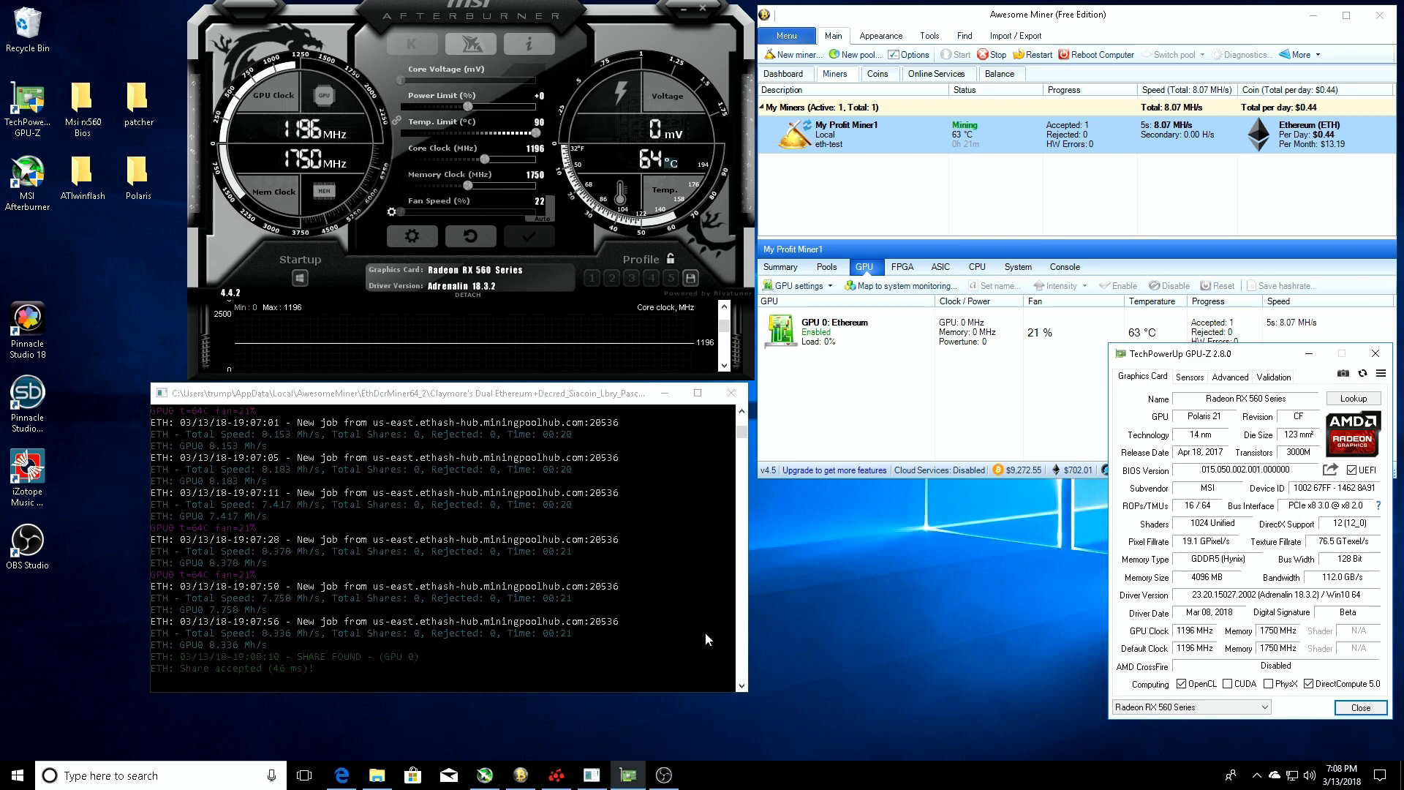
pyautogui.moveTo(337, 777)
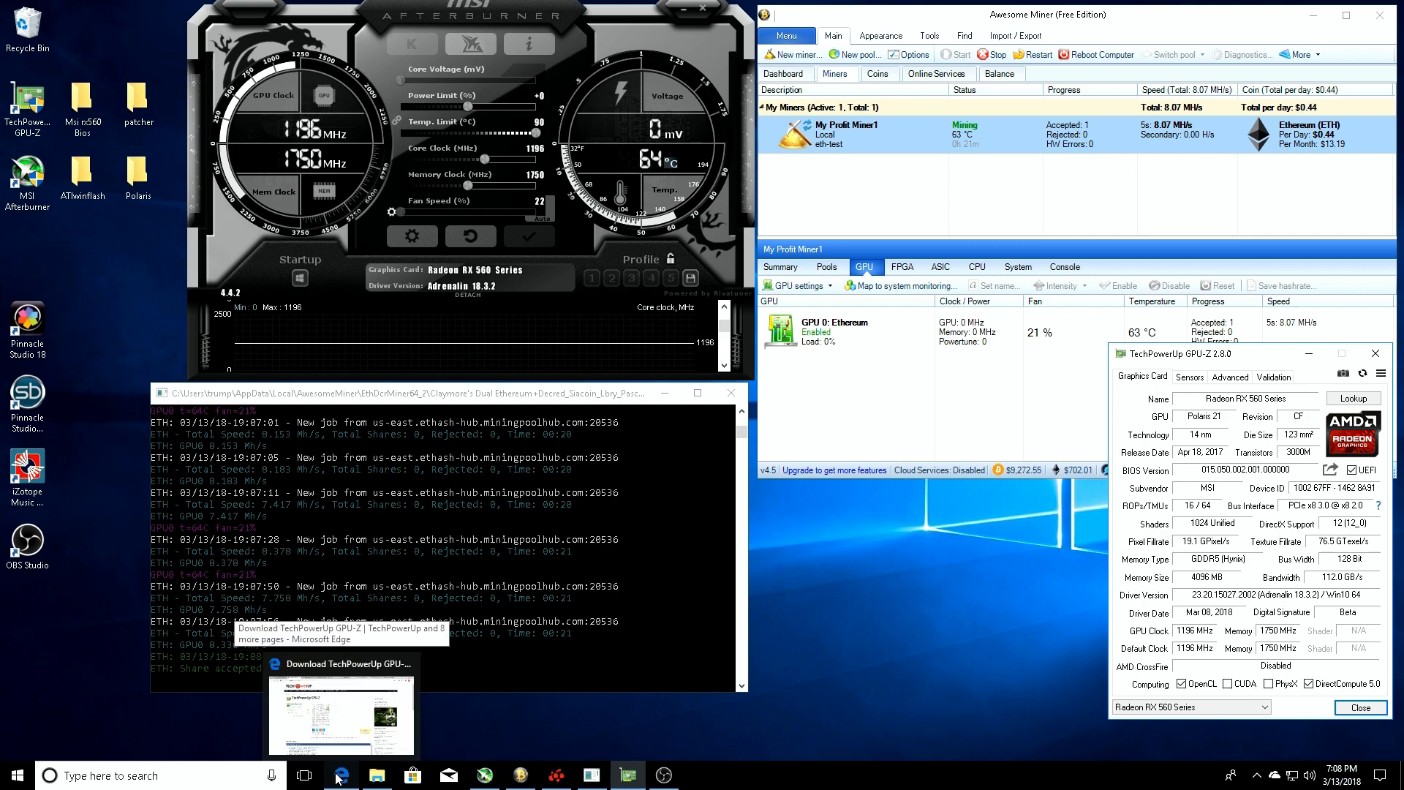
pyautogui.click(338, 777)
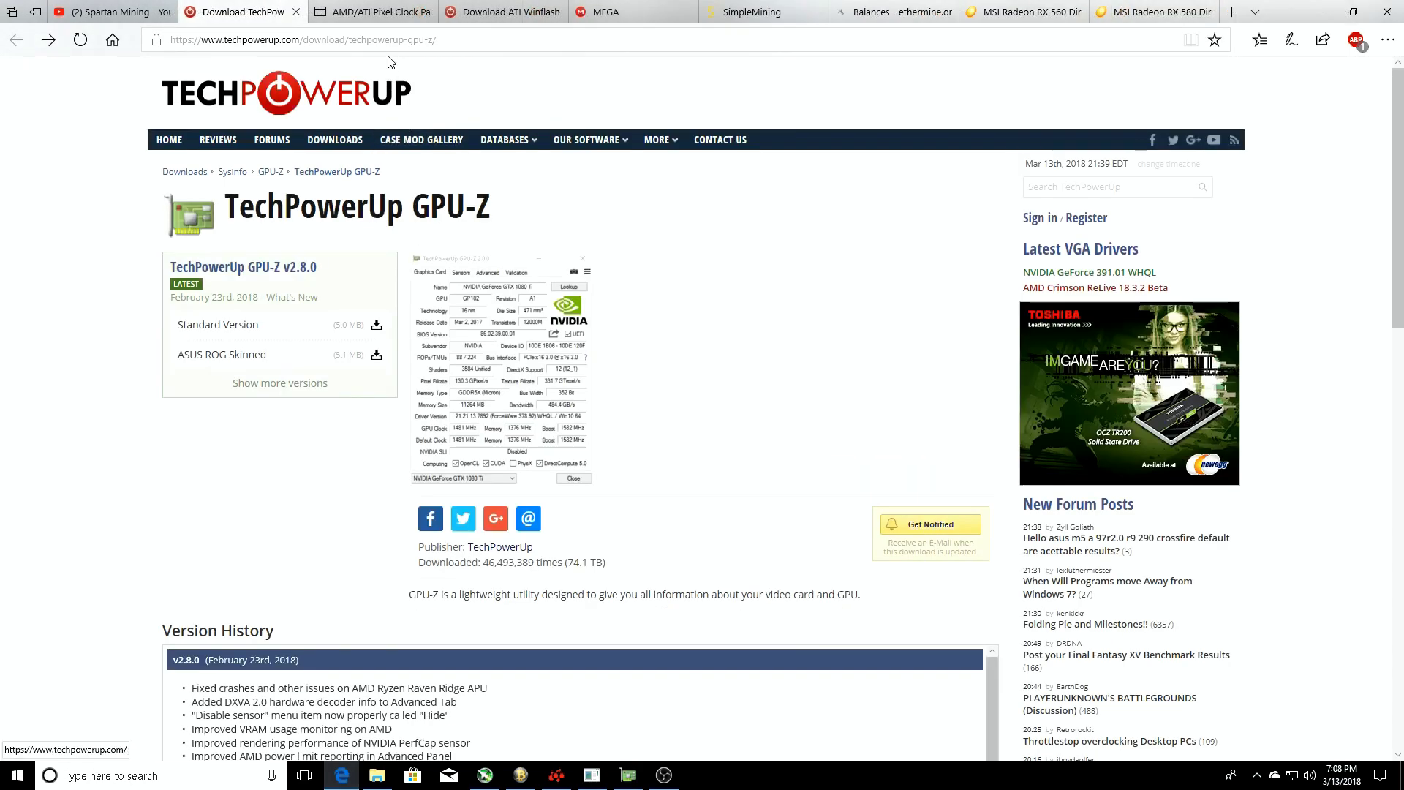
pyautogui.click(634, 14)
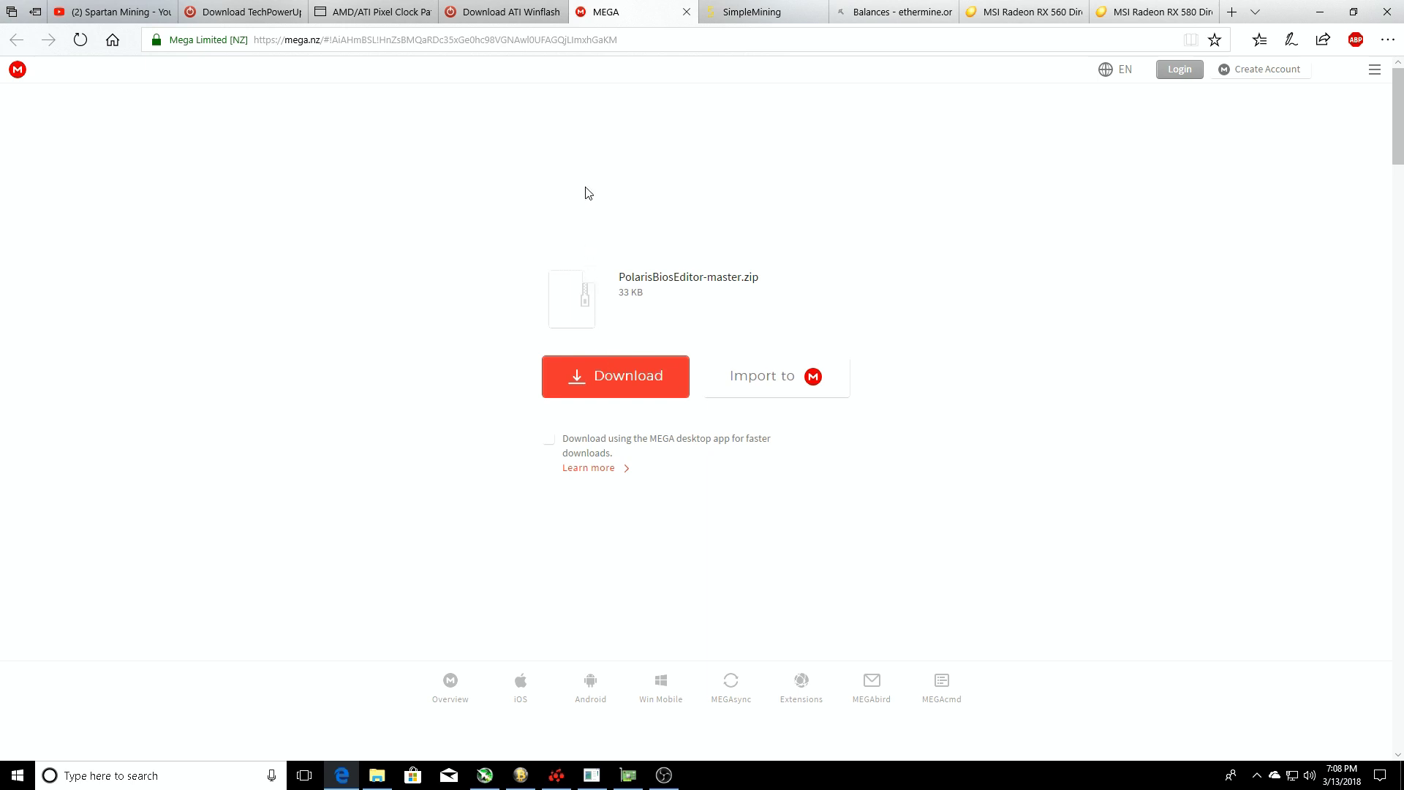
# - Look over the ATI Winflash and Pixel Clock Patcher pages, then minimize Edge to reveal GPU-Z
pyautogui.click(504, 13)
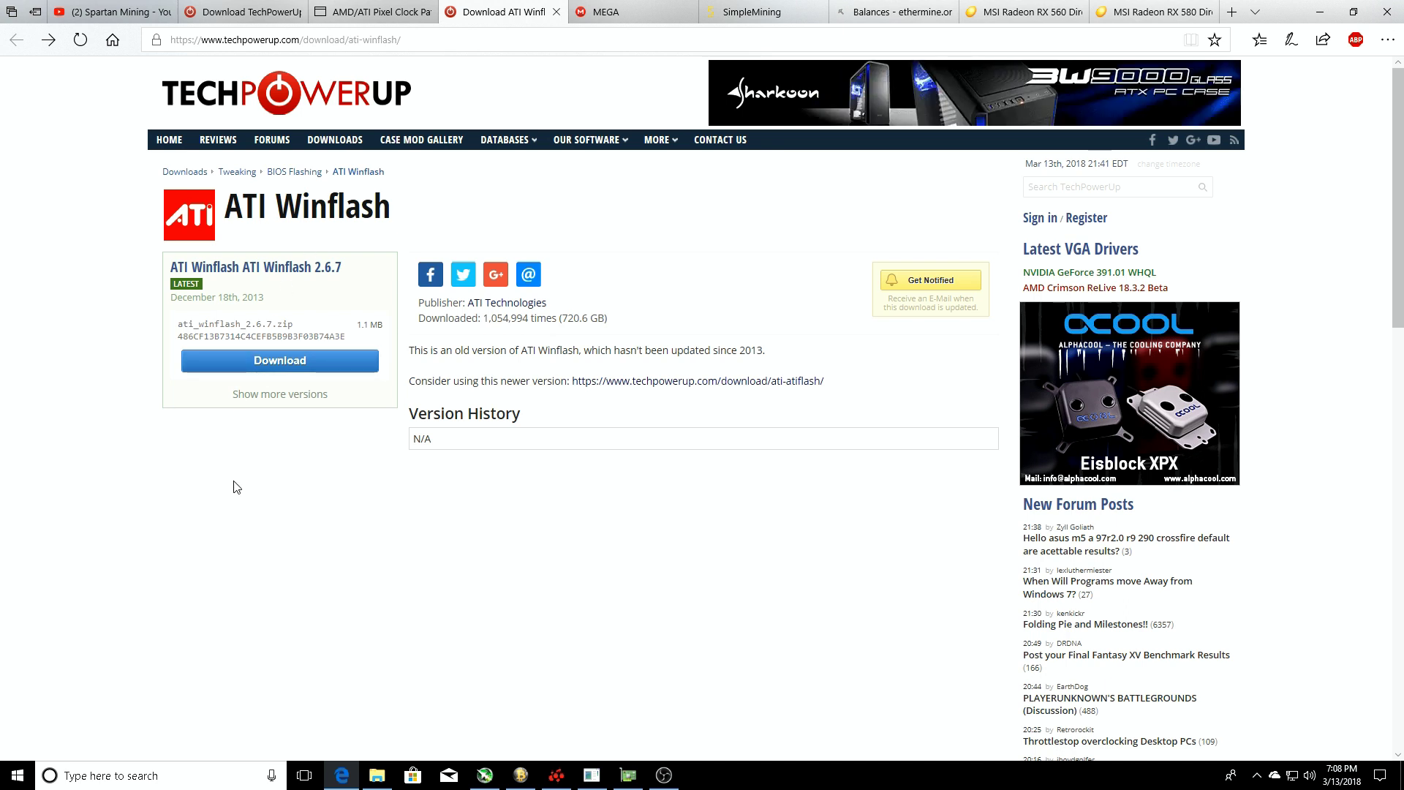
pyautogui.click(374, 15)
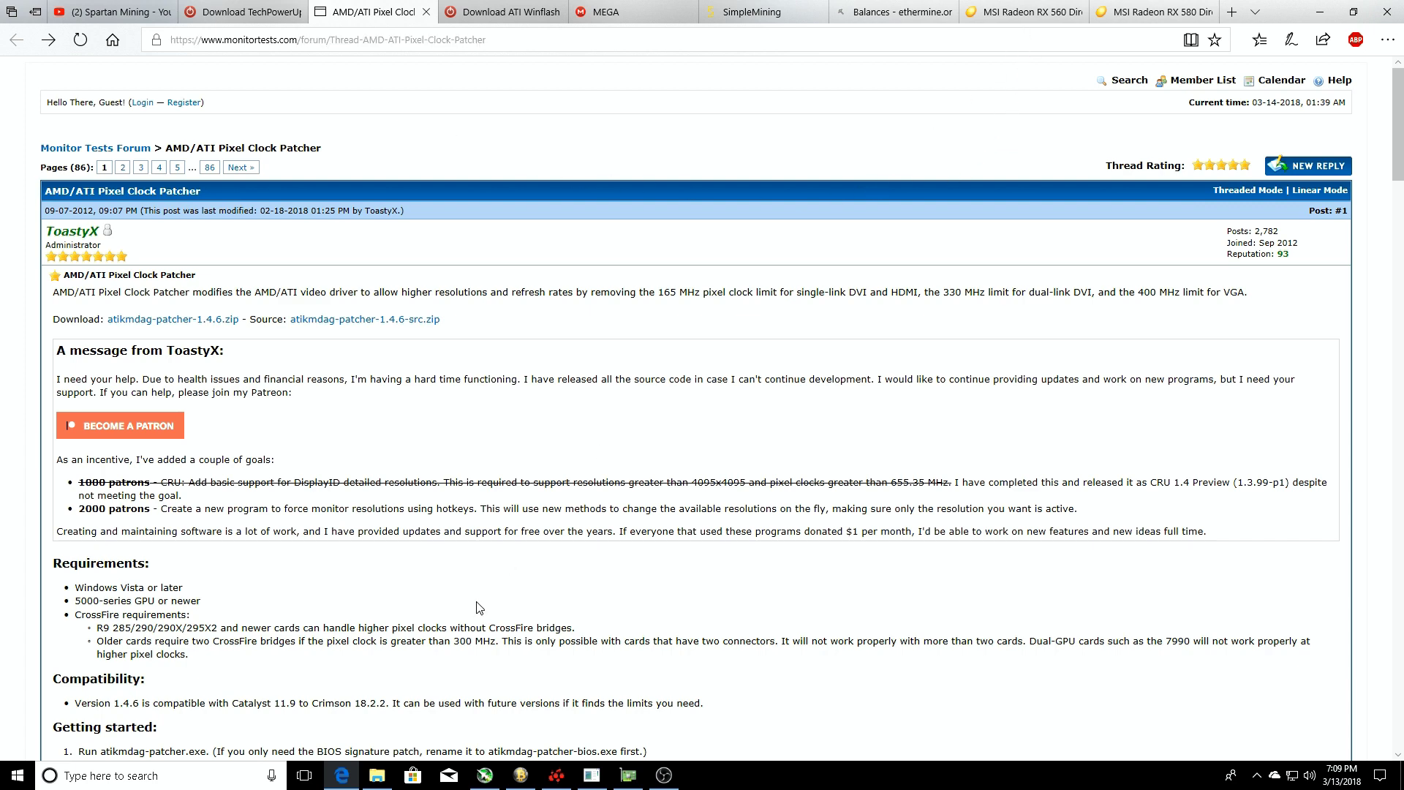
pyautogui.click(344, 783)
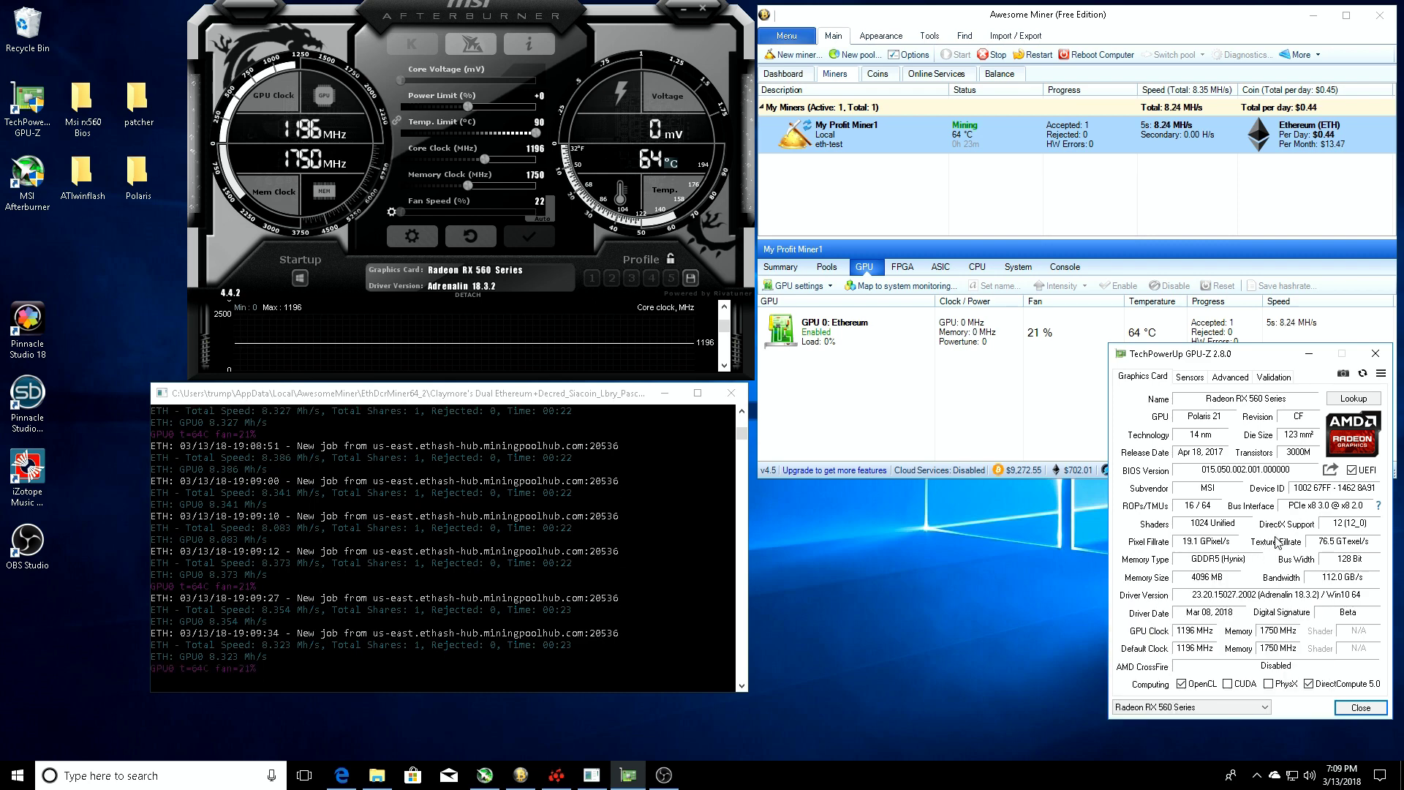
# - Open GPU-Z's save/submit options for the RX 560 BIOS 015.050.002.001.000000
pyautogui.click(1331, 470)
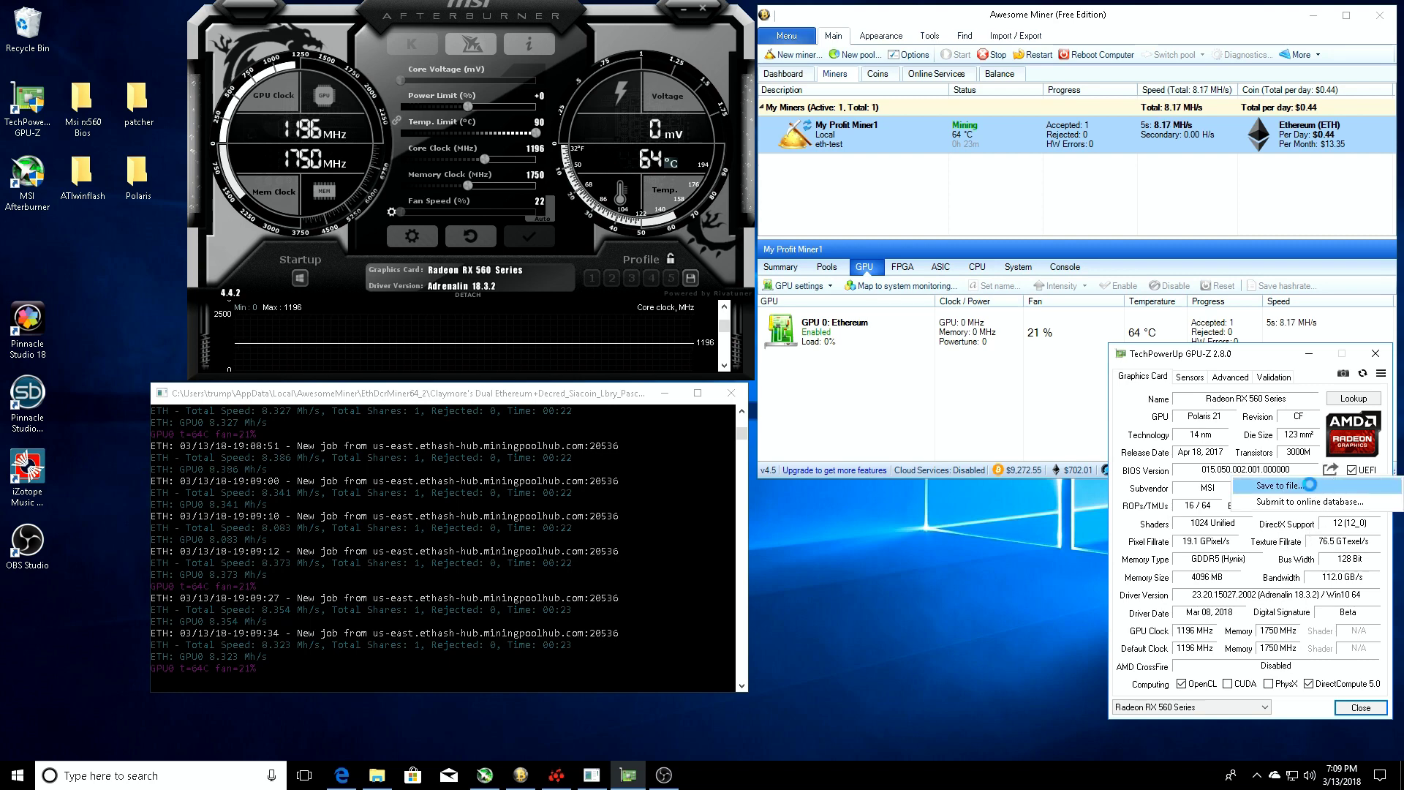
pyautogui.click(1309, 486)
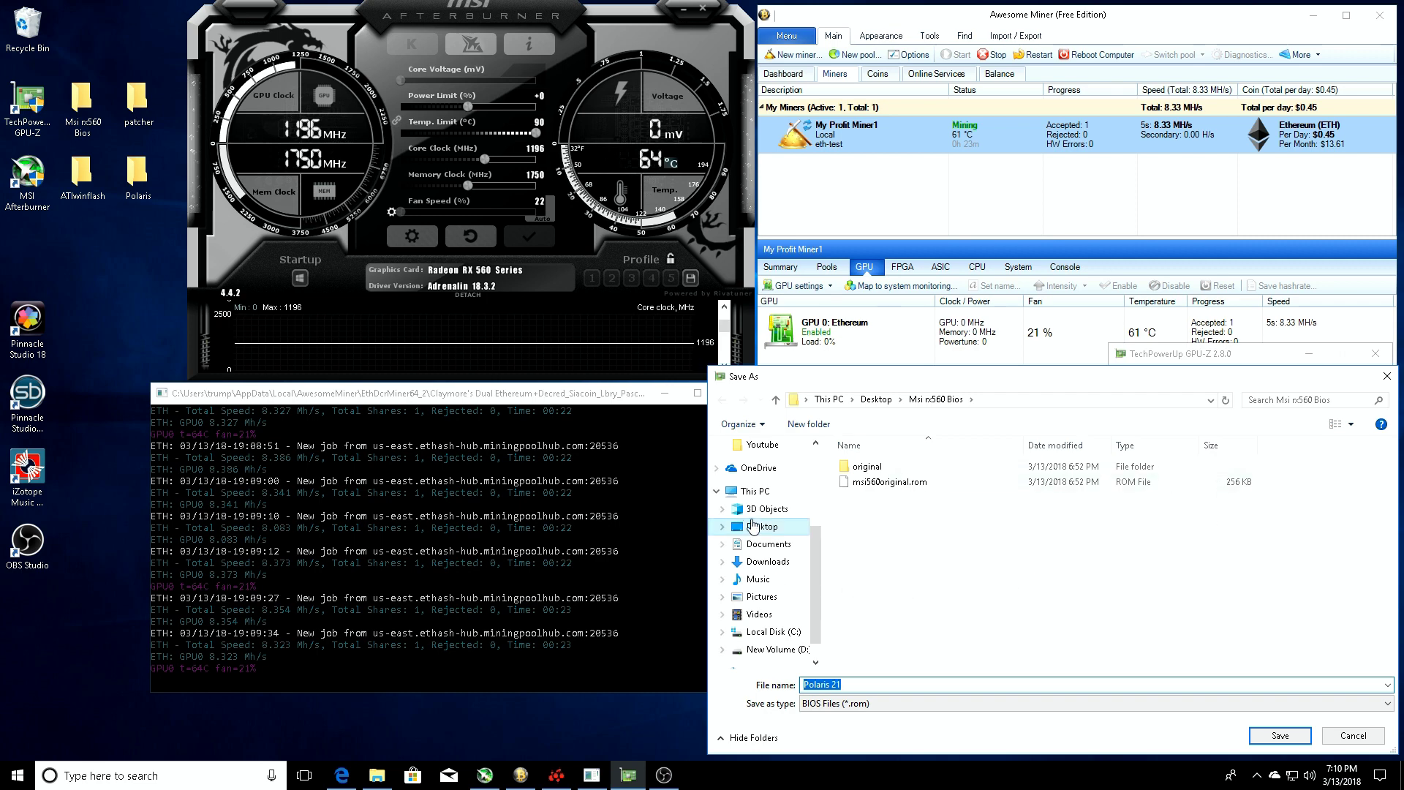
pyautogui.doubleClick(888, 468)
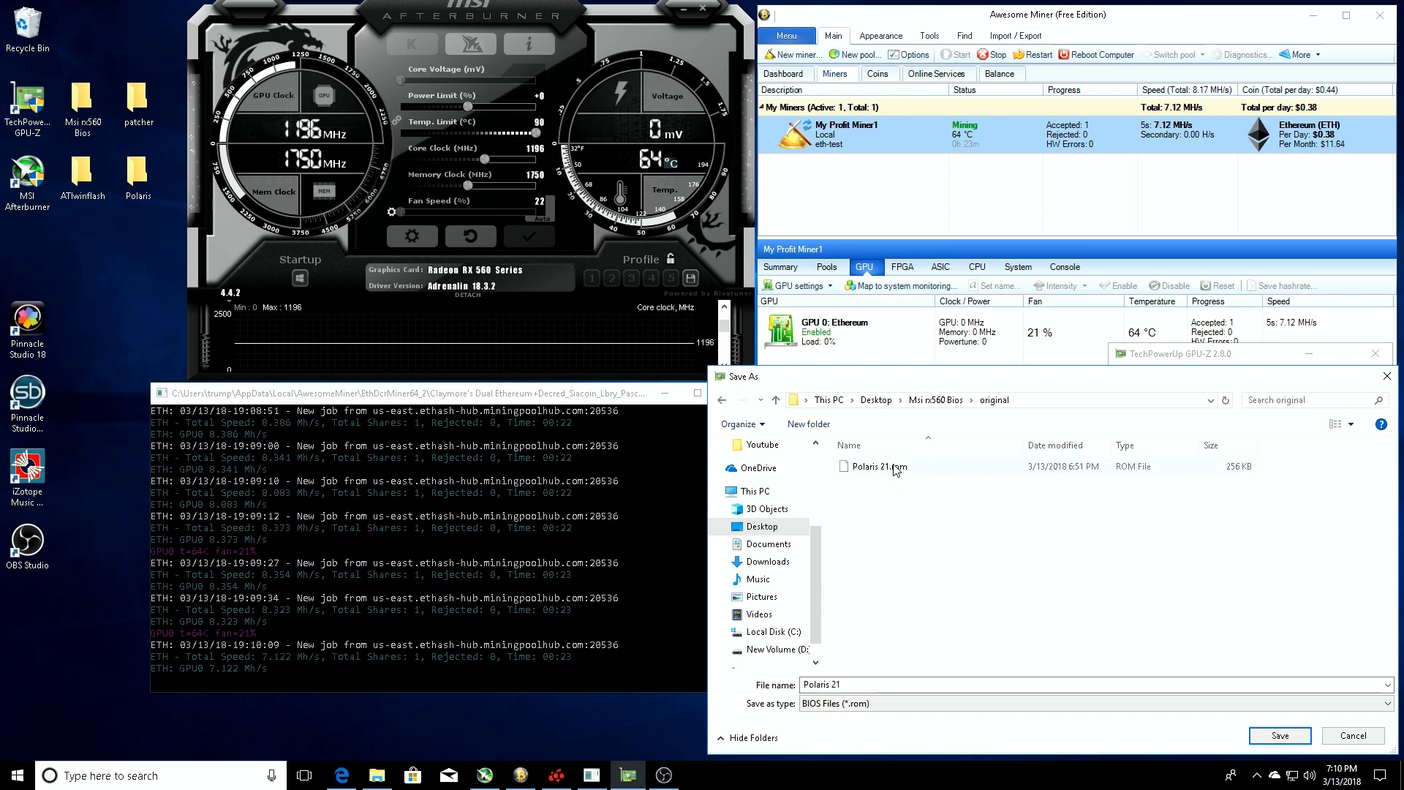
pyautogui.click(722, 400)
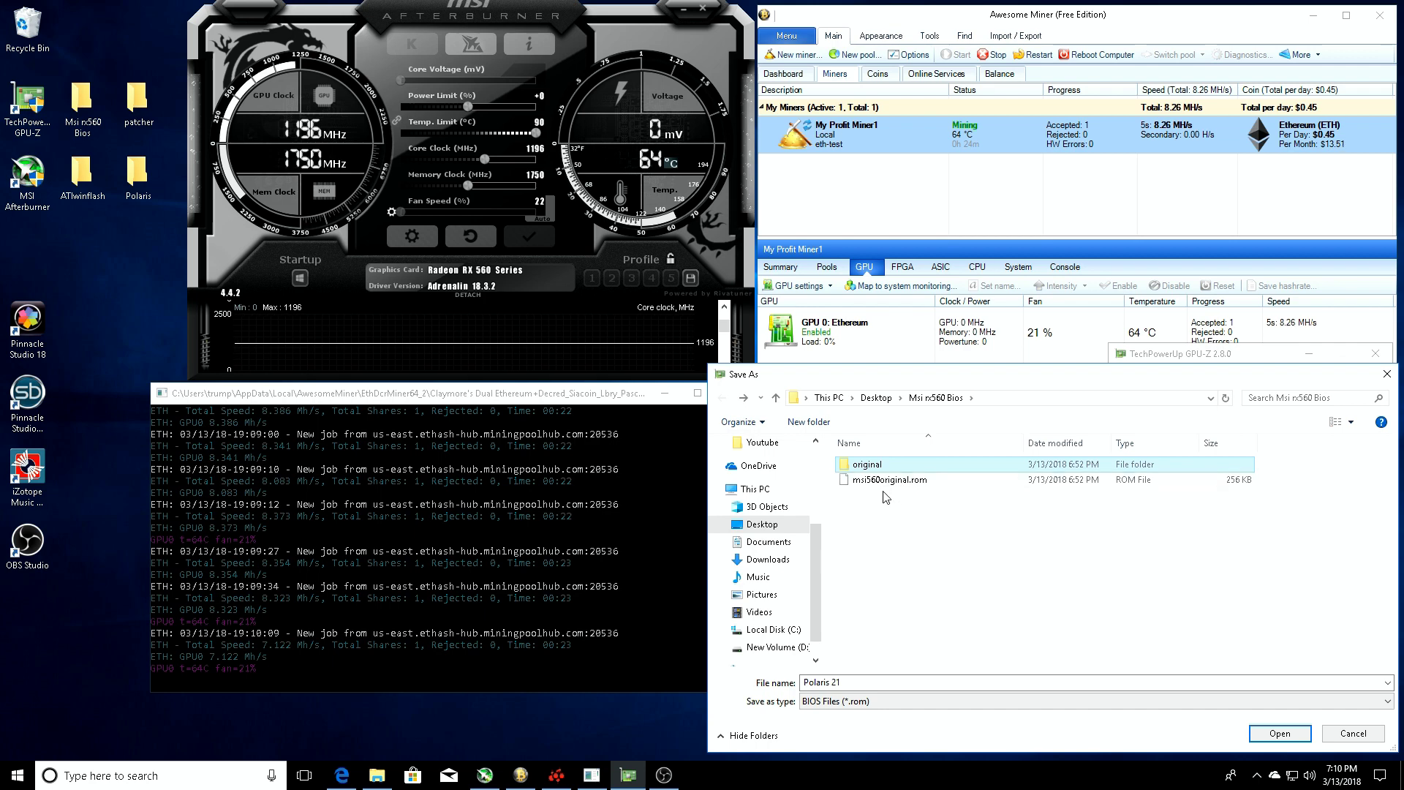
pyautogui.doubleClick(869, 465)
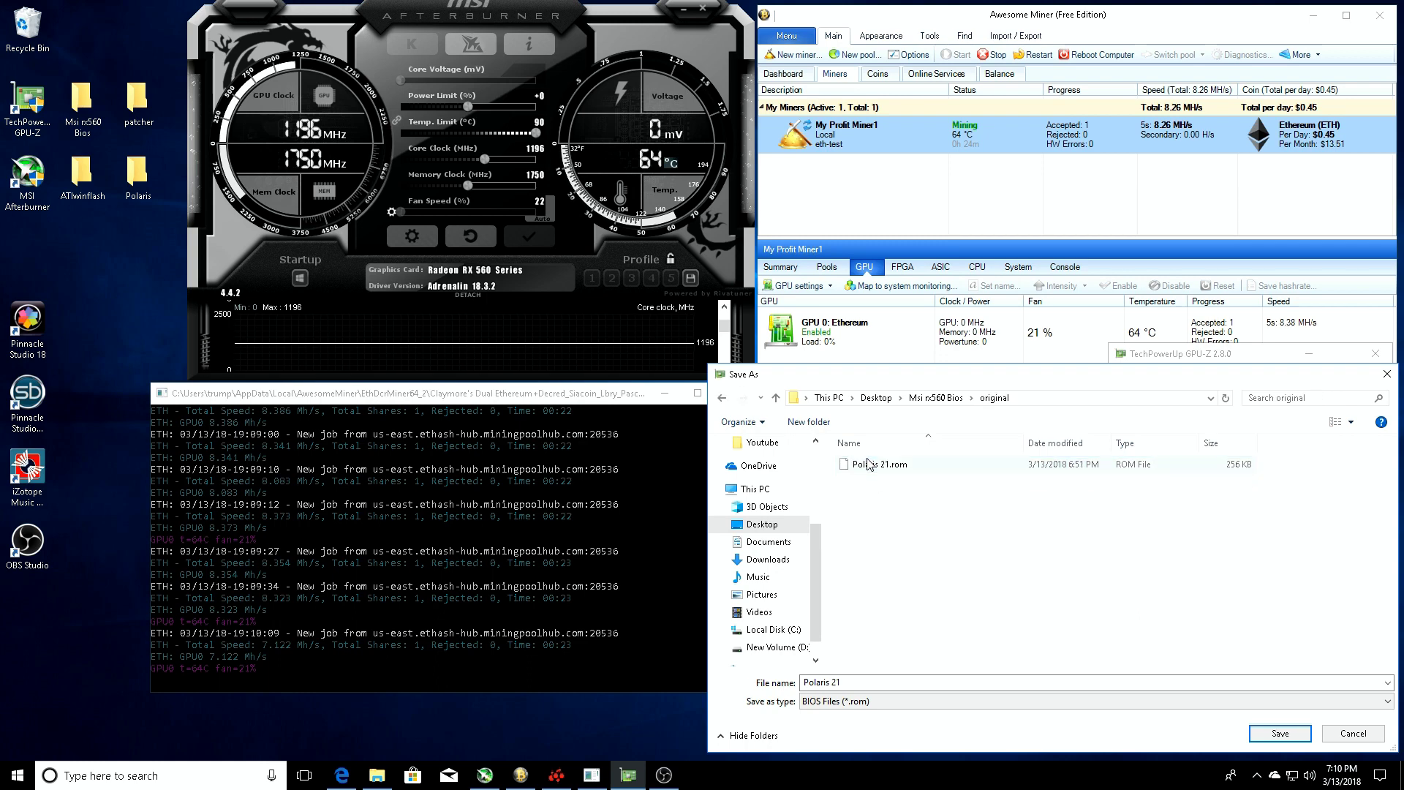
pyautogui.click(722, 399)
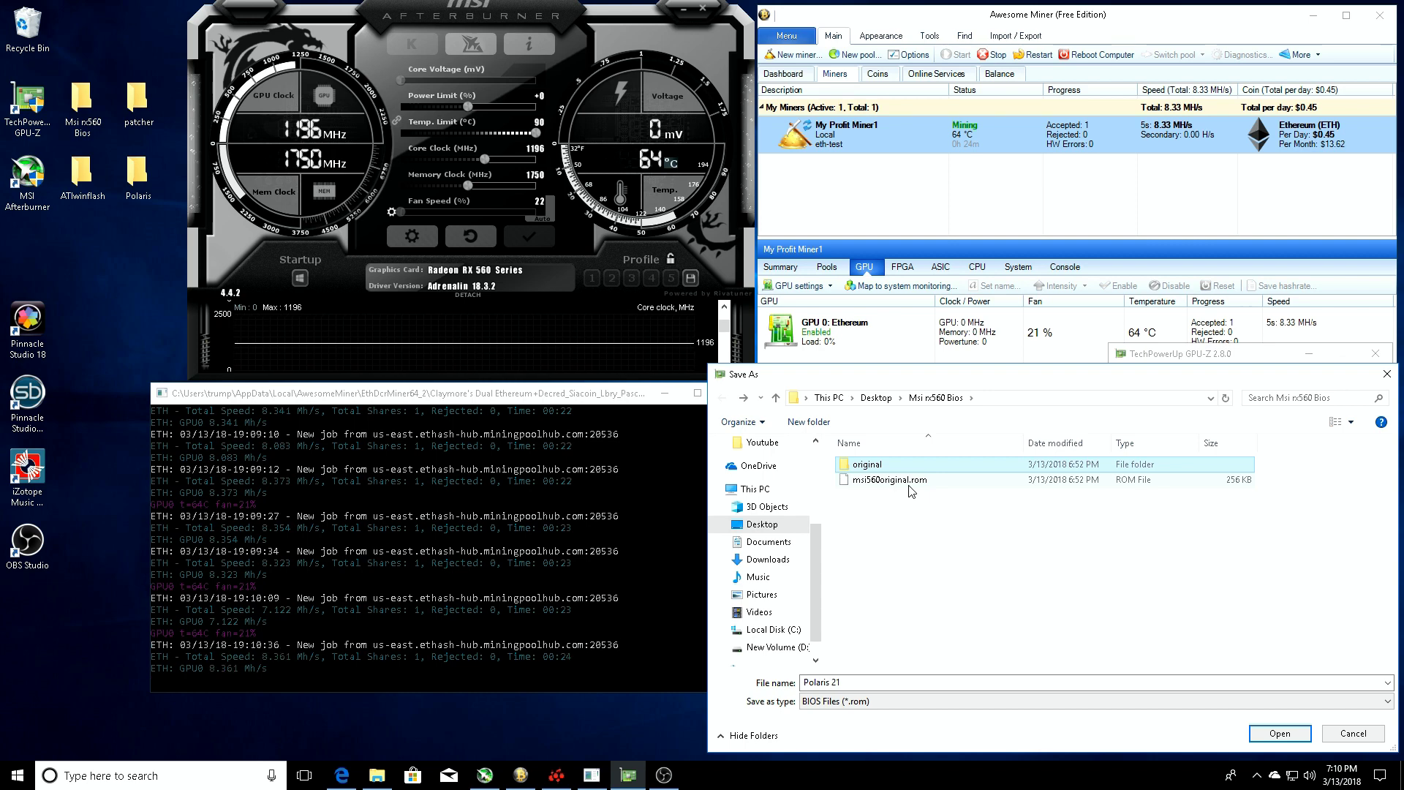
pyautogui.moveTo(1299, 379); pyautogui.dragTo(1180, 370)
pyautogui.click(1268, 365)
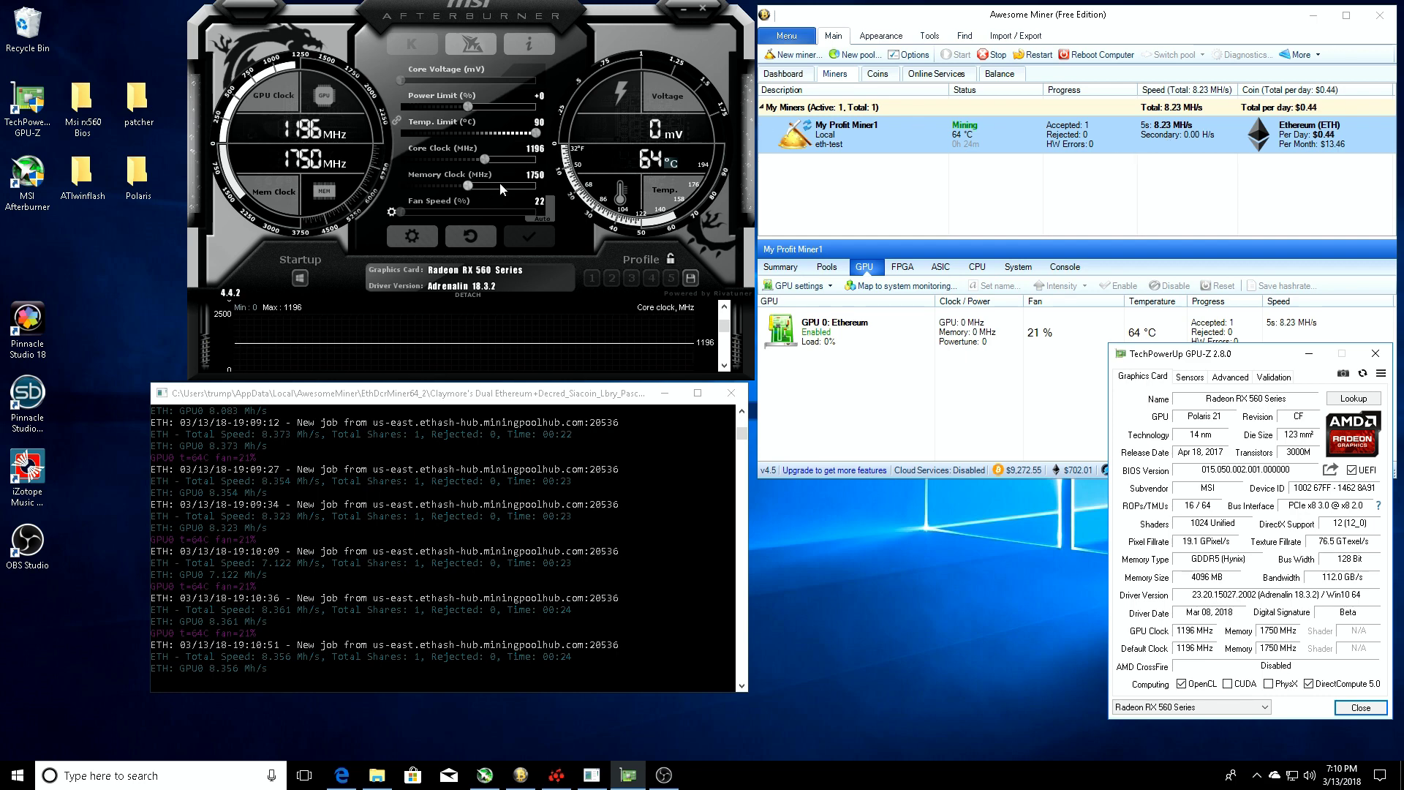
# - Set the global GPU Workload to Compute in AMD Radeon Settings and accept the restart
pyautogui.rightClick(845, 510)
pyautogui.click(904, 521)
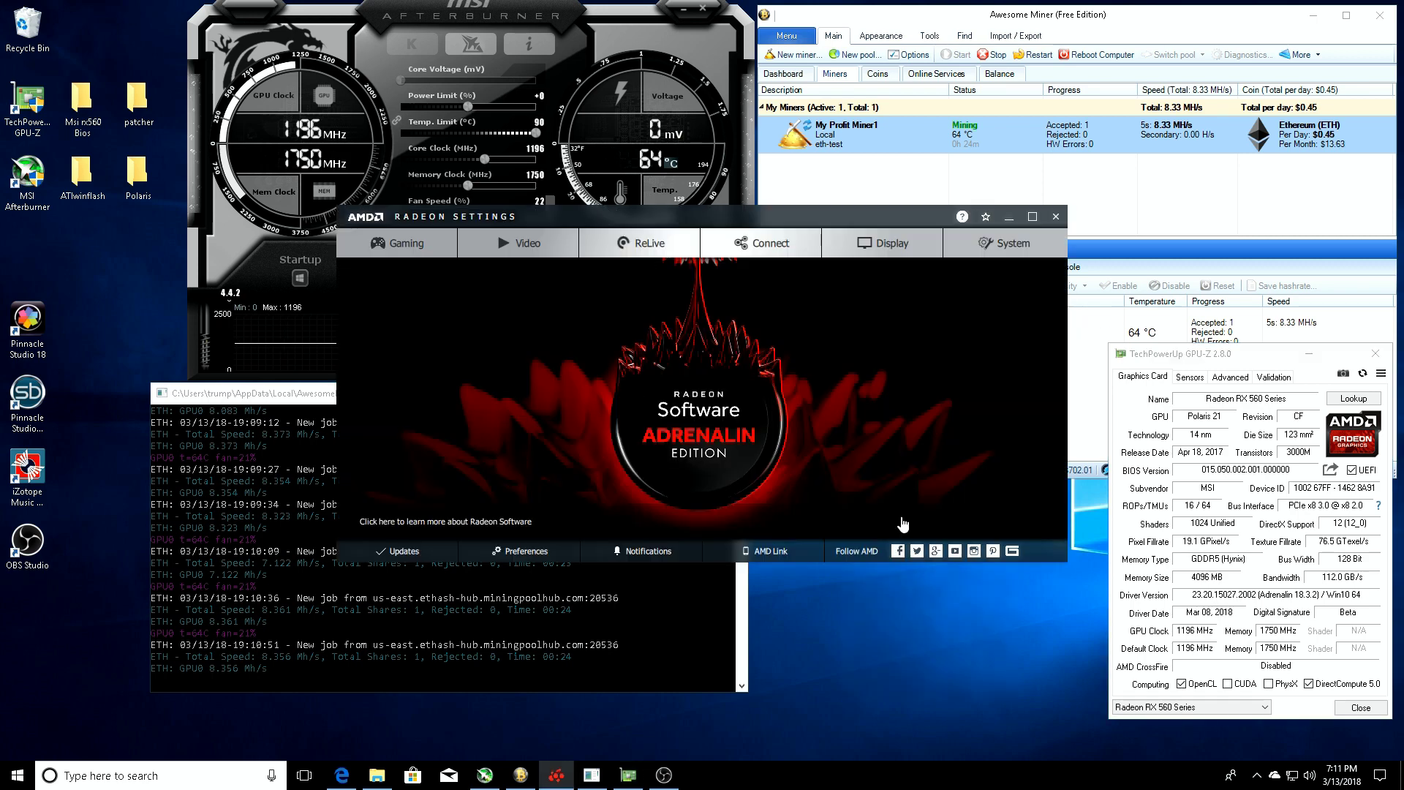
pyautogui.click(391, 248)
pyautogui.click(405, 278)
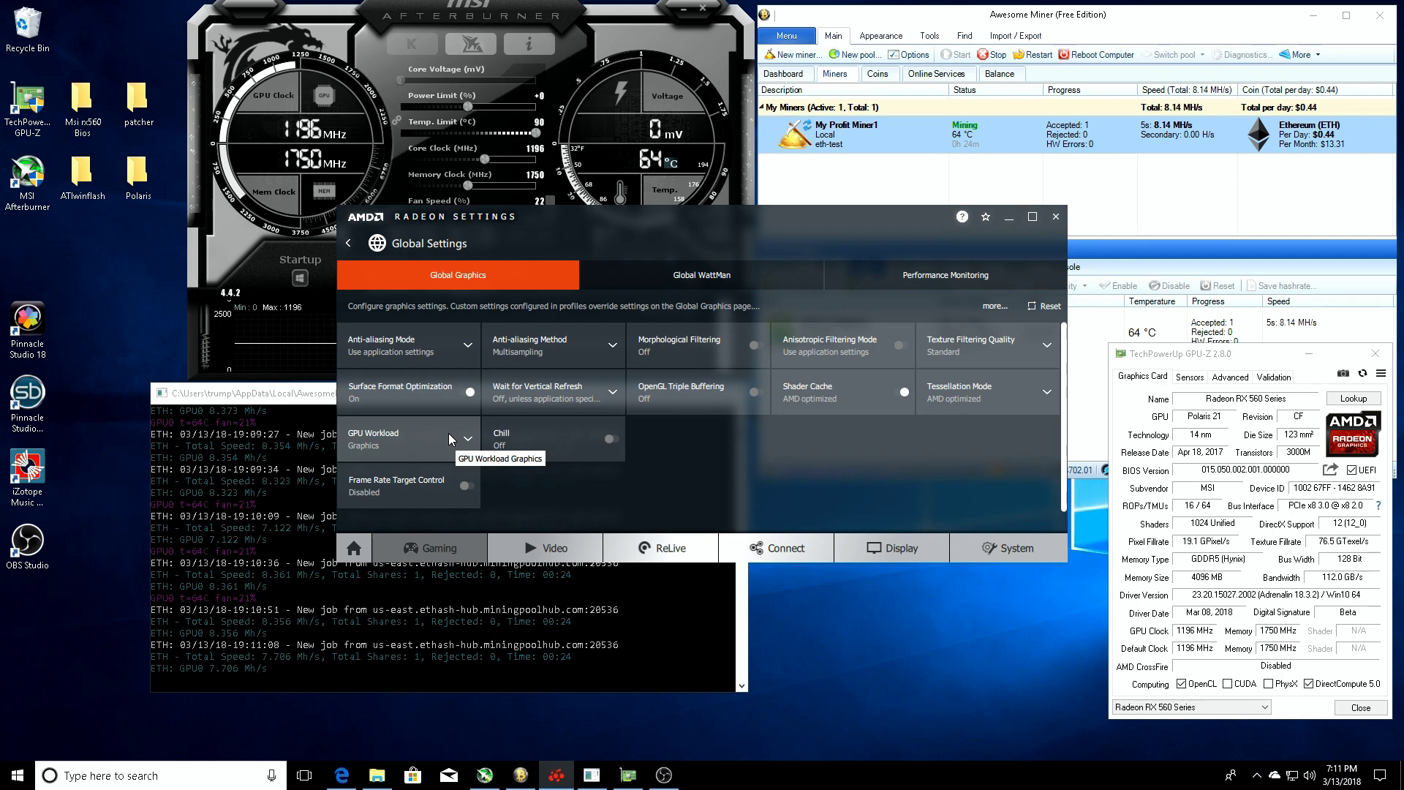
pyautogui.click(452, 439)
pyautogui.click(422, 496)
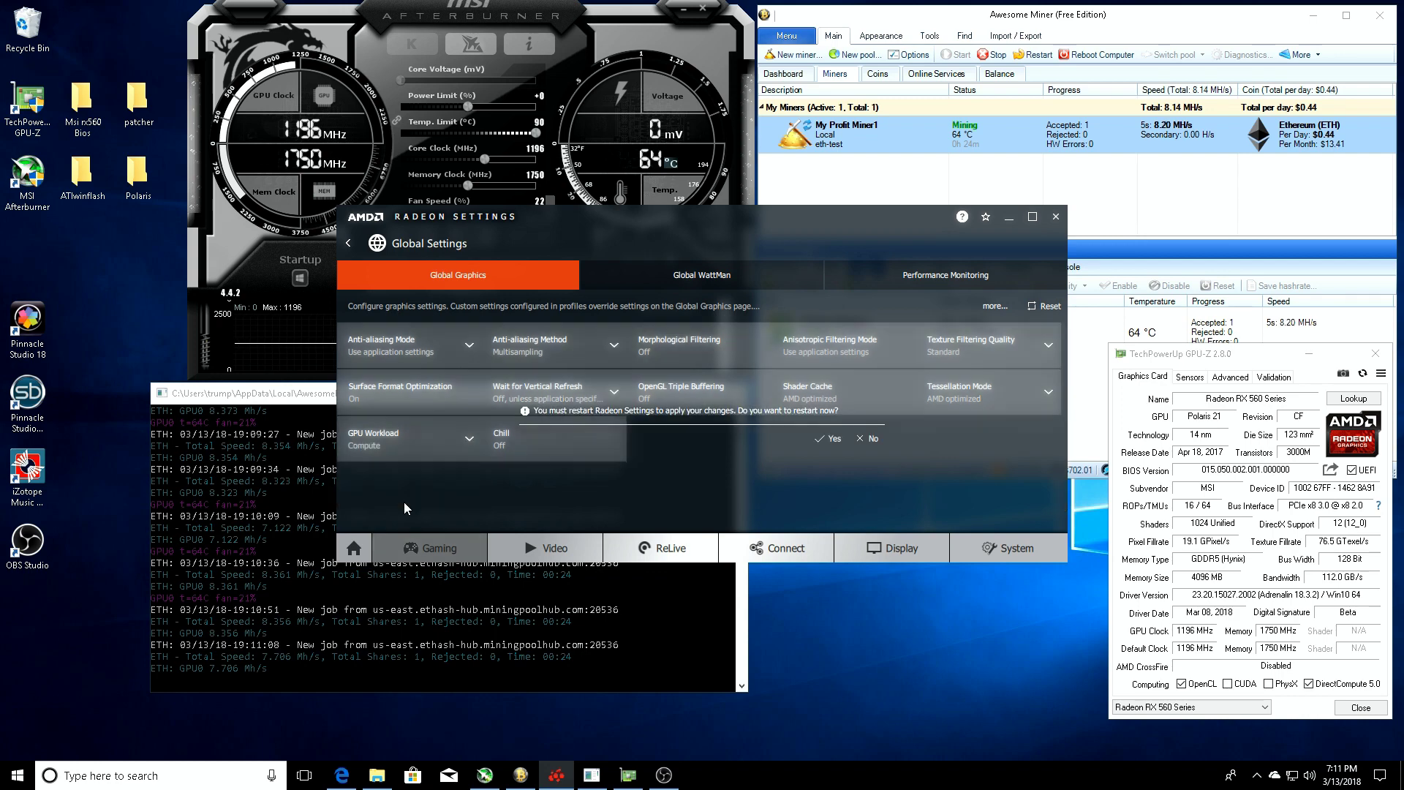
pyautogui.click(828, 438)
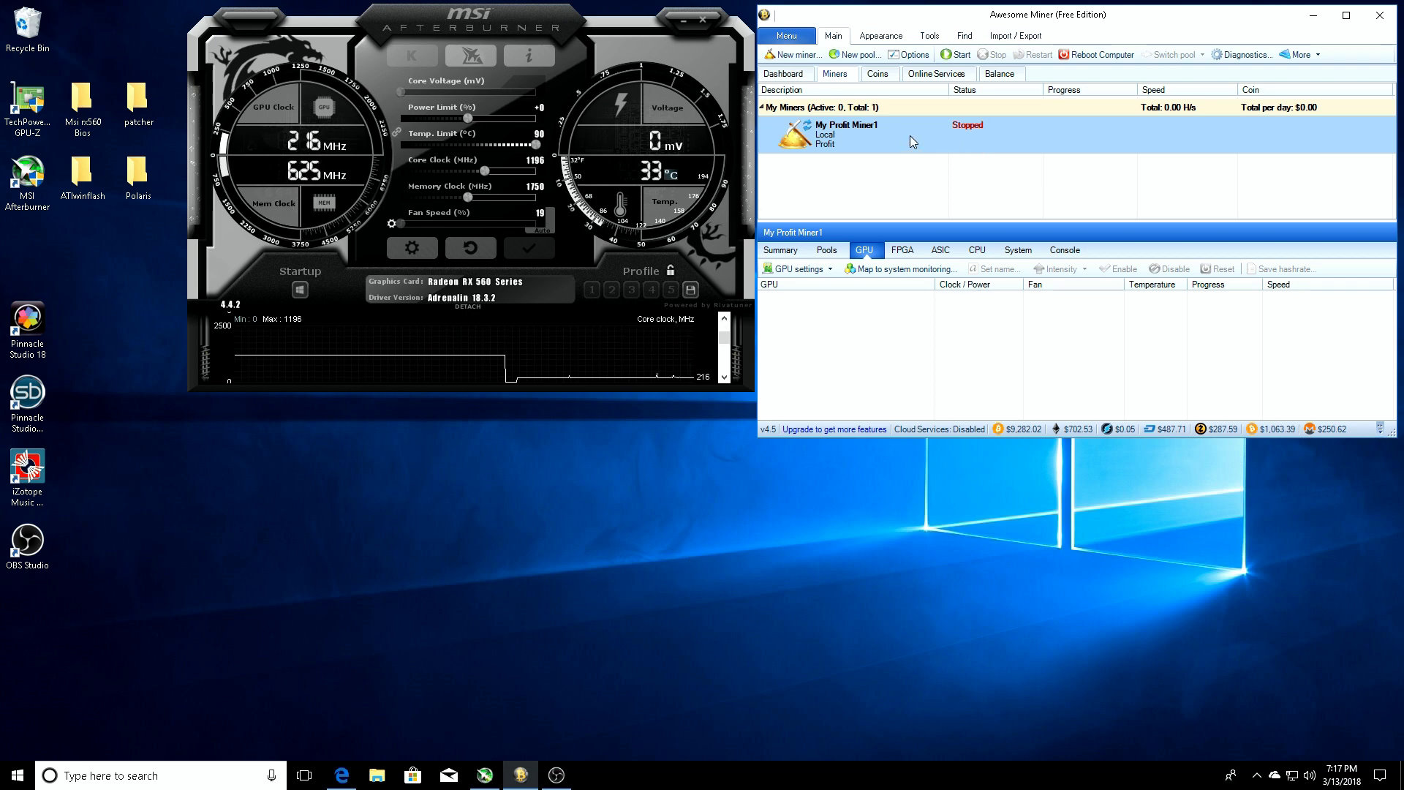
# - Run the Ethereum miner until it reaches about 10.2 MH/s, then stop it
pyautogui.click(956, 57)
pyautogui.moveTo(576, 88); pyautogui.dragTo(554, 378)
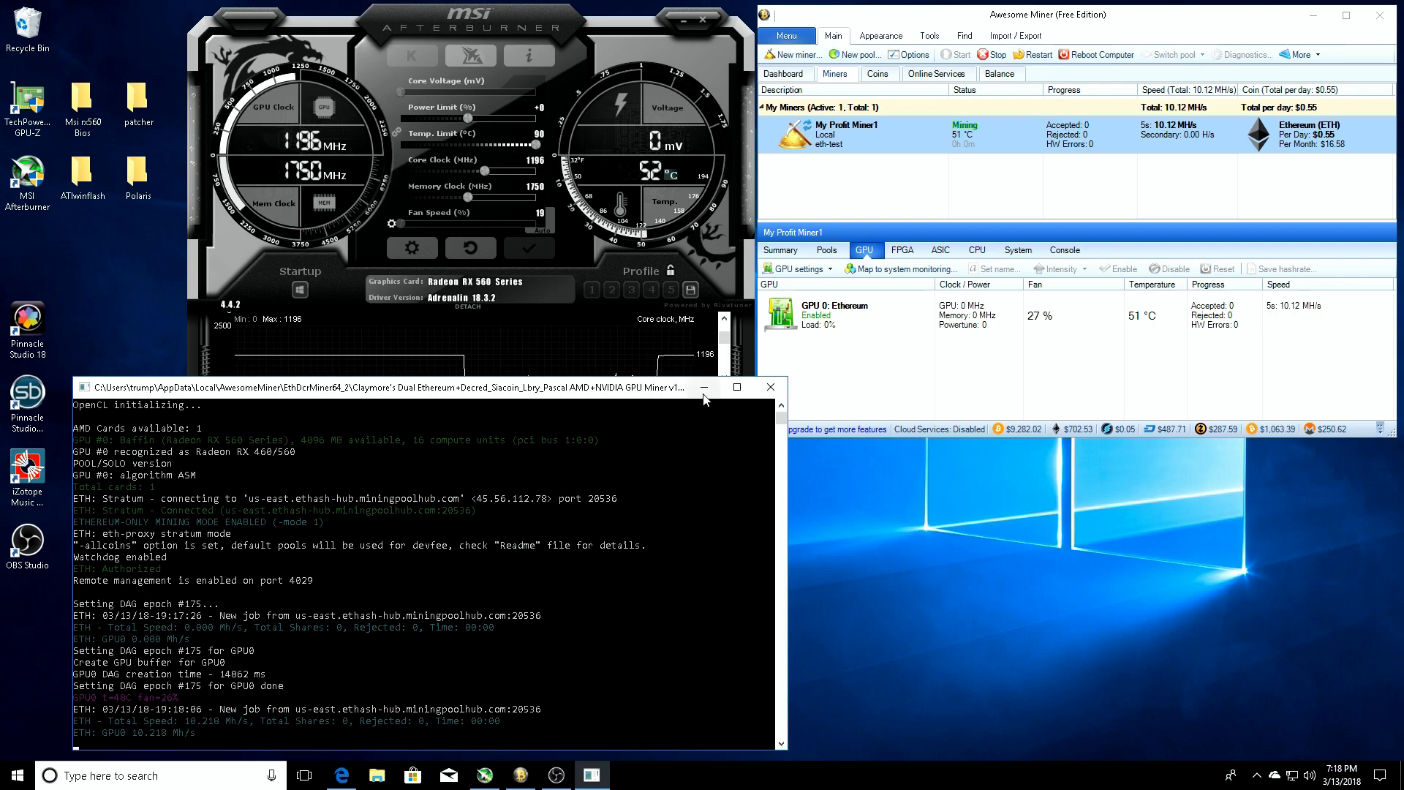
pyautogui.click(992, 56)
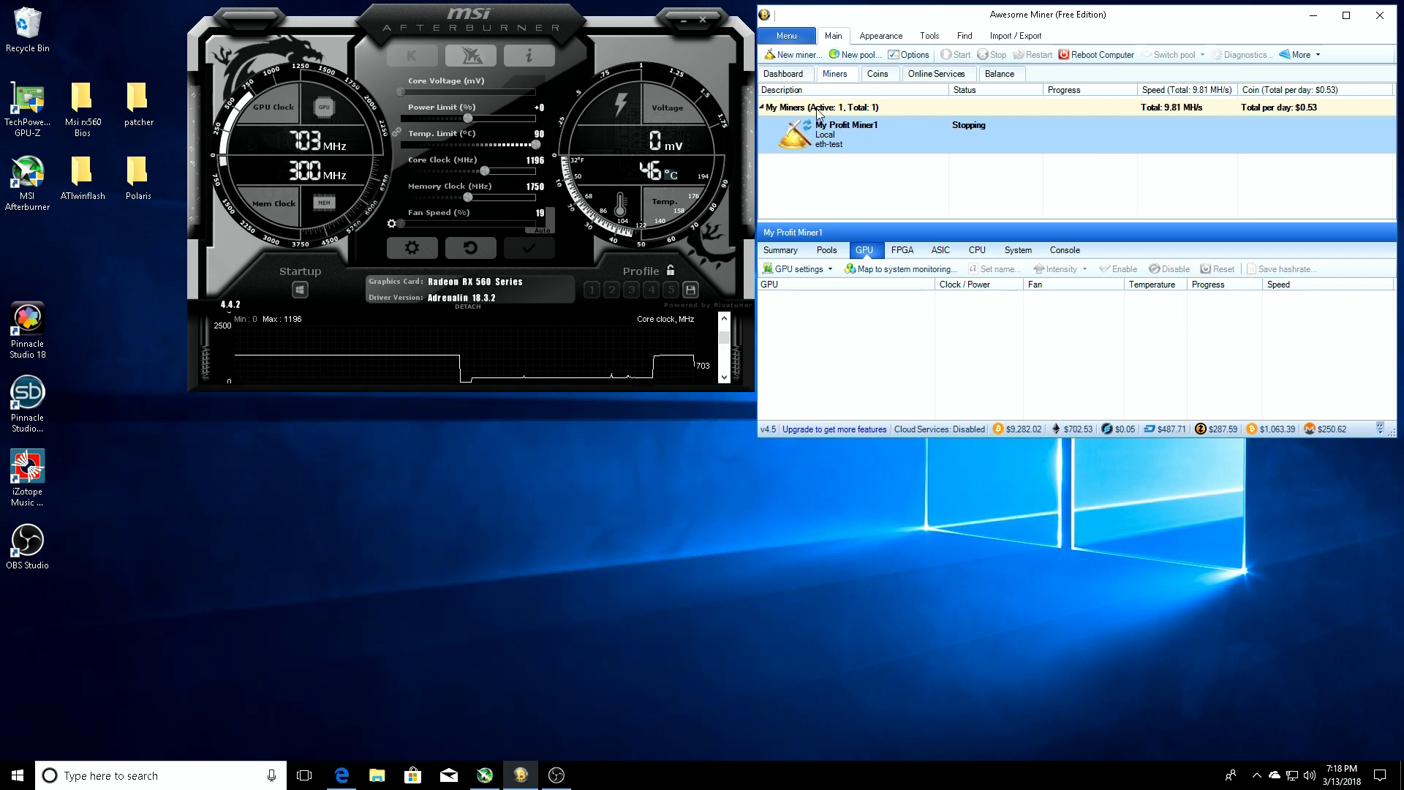
# - Launch PolarisBiosEditor from the Polaris folder and acknowledge the developer's message
pyautogui.doubleClick(133, 169)
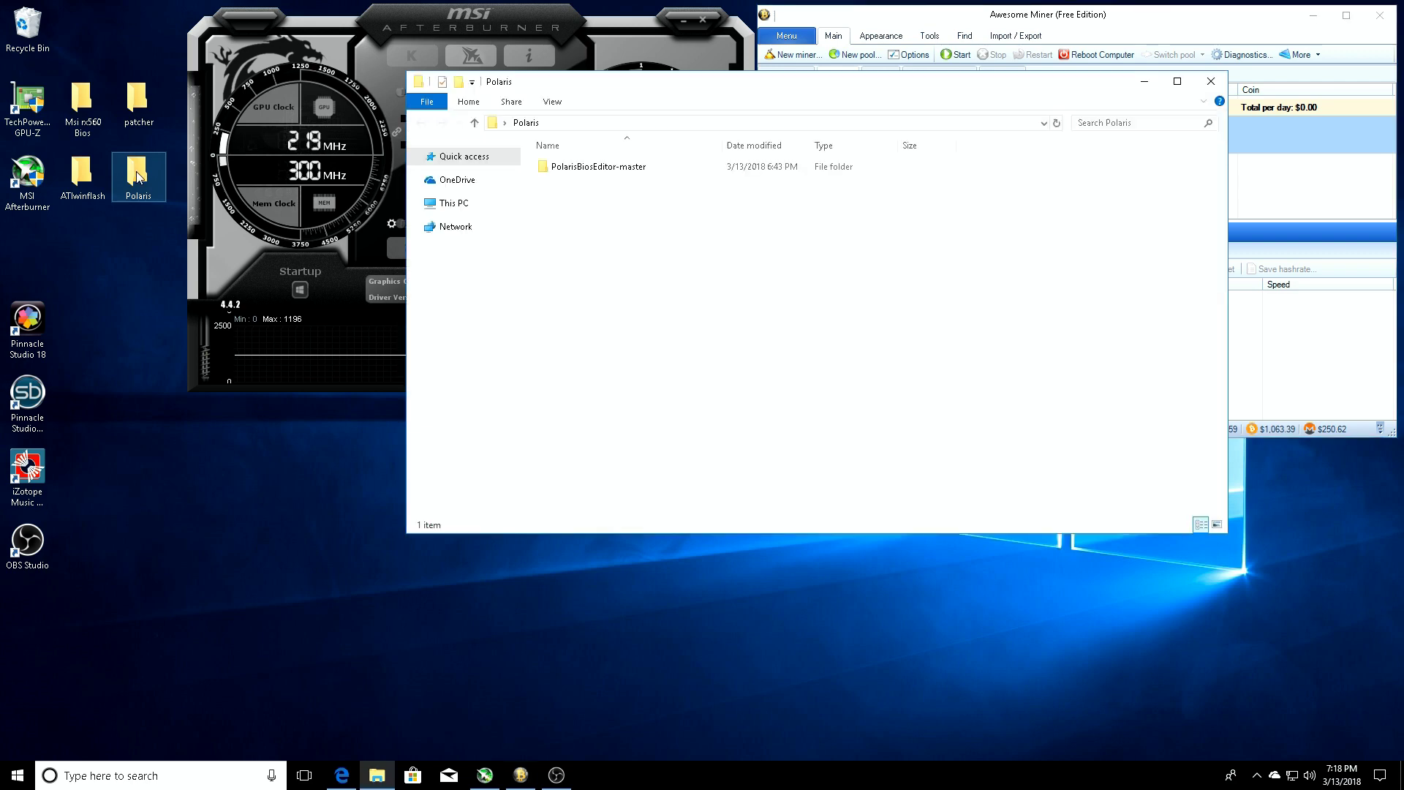
pyautogui.doubleClick(607, 169)
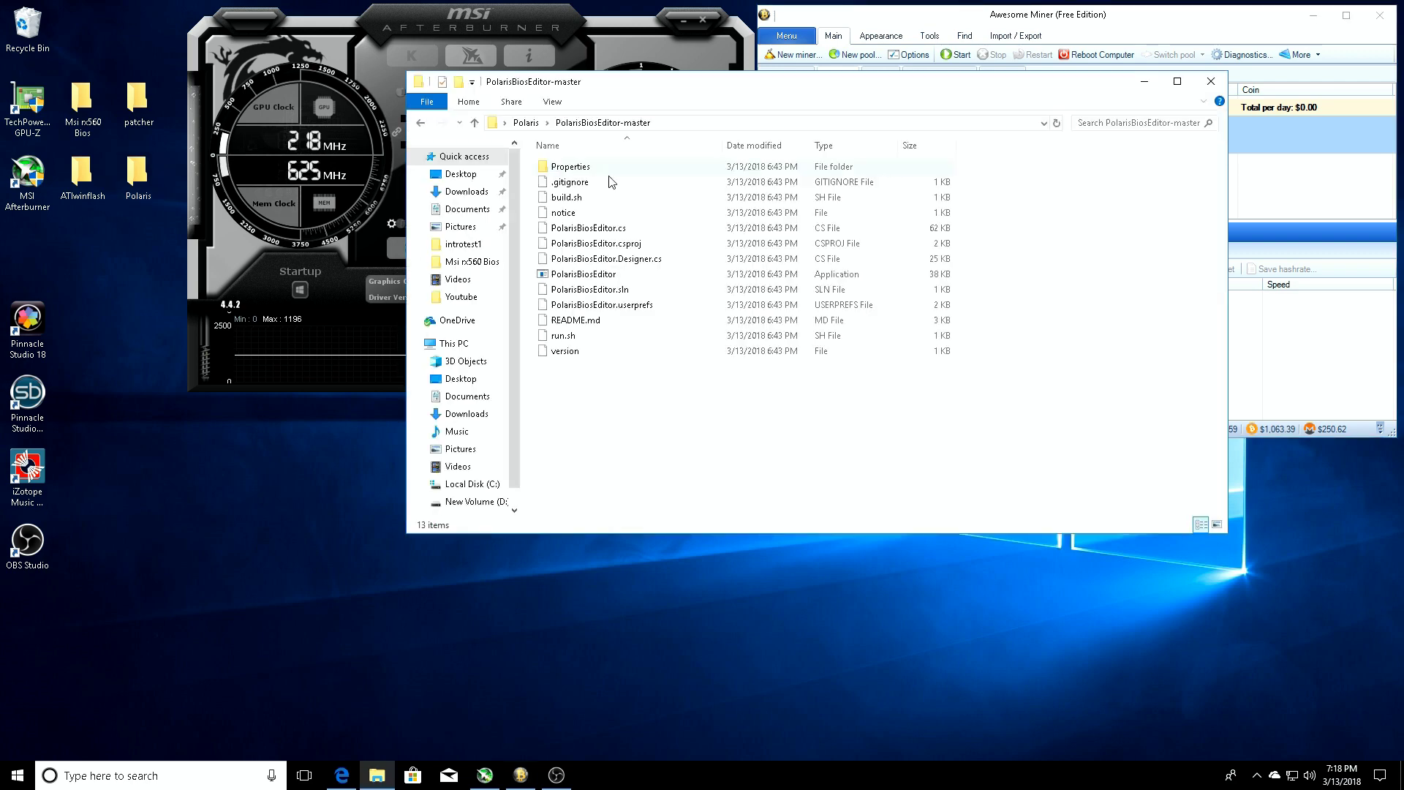
pyautogui.click(588, 276)
pyautogui.doubleClick(587, 276)
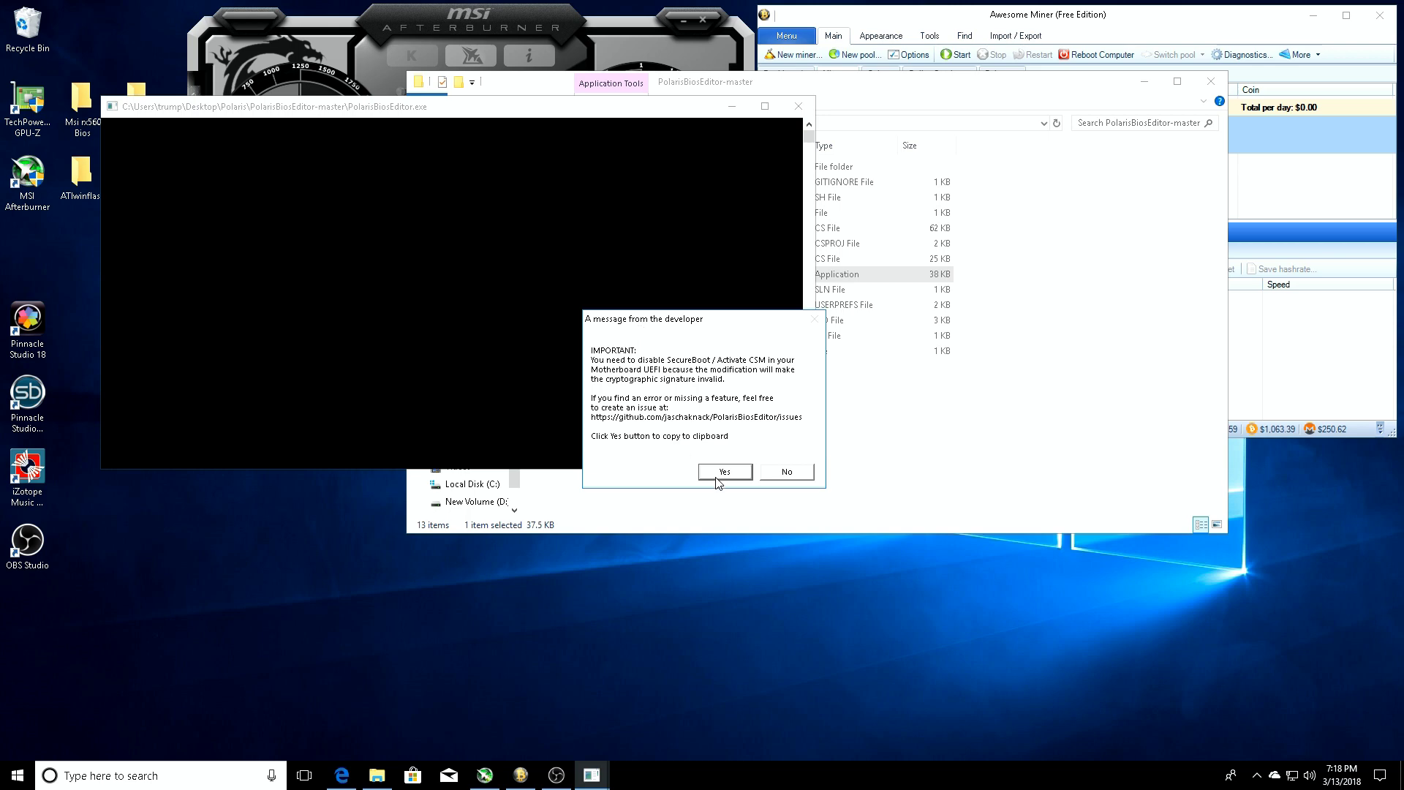
pyautogui.click(723, 472)
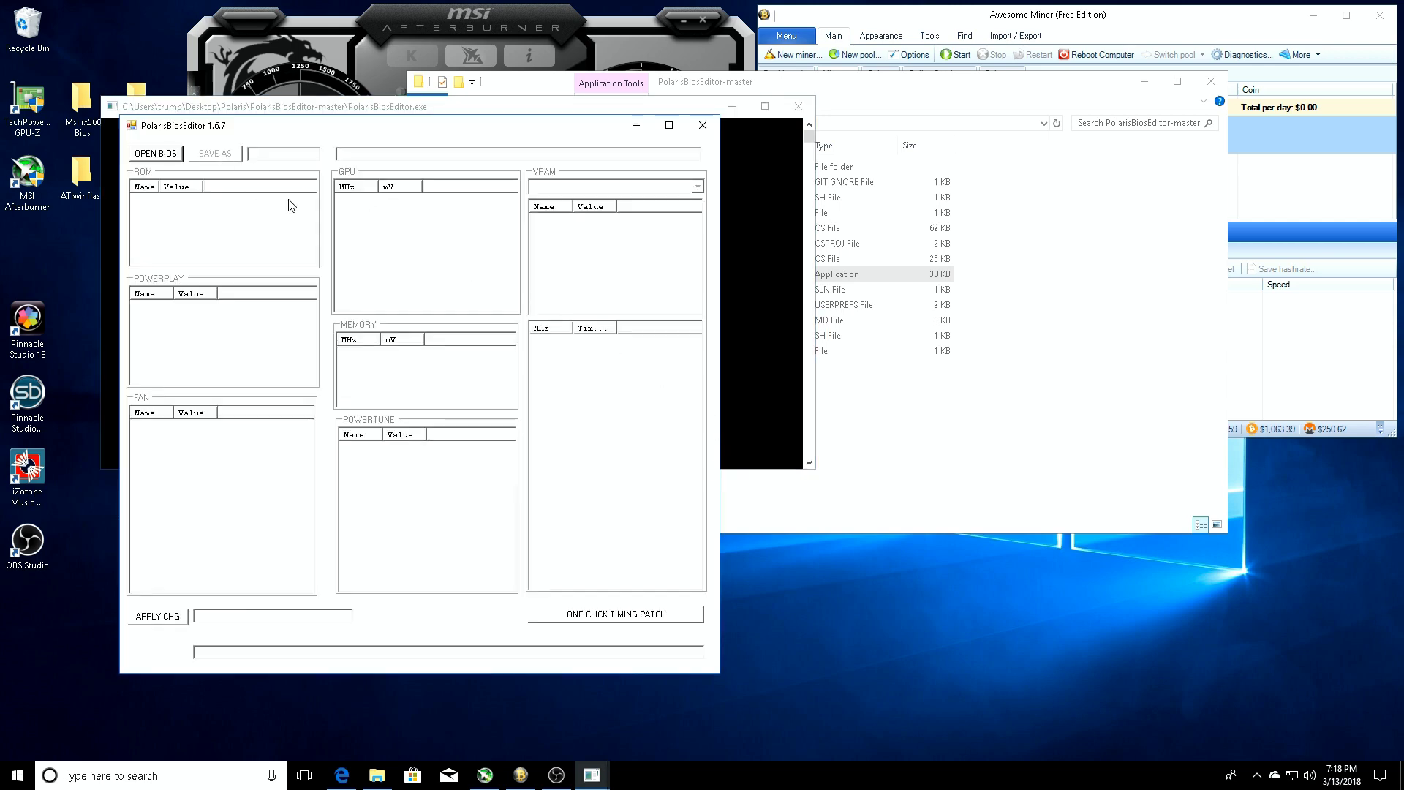
# - Browse to Desktop > Msi rx560 Bios and select msi560original.rom
pyautogui.click(152, 154)
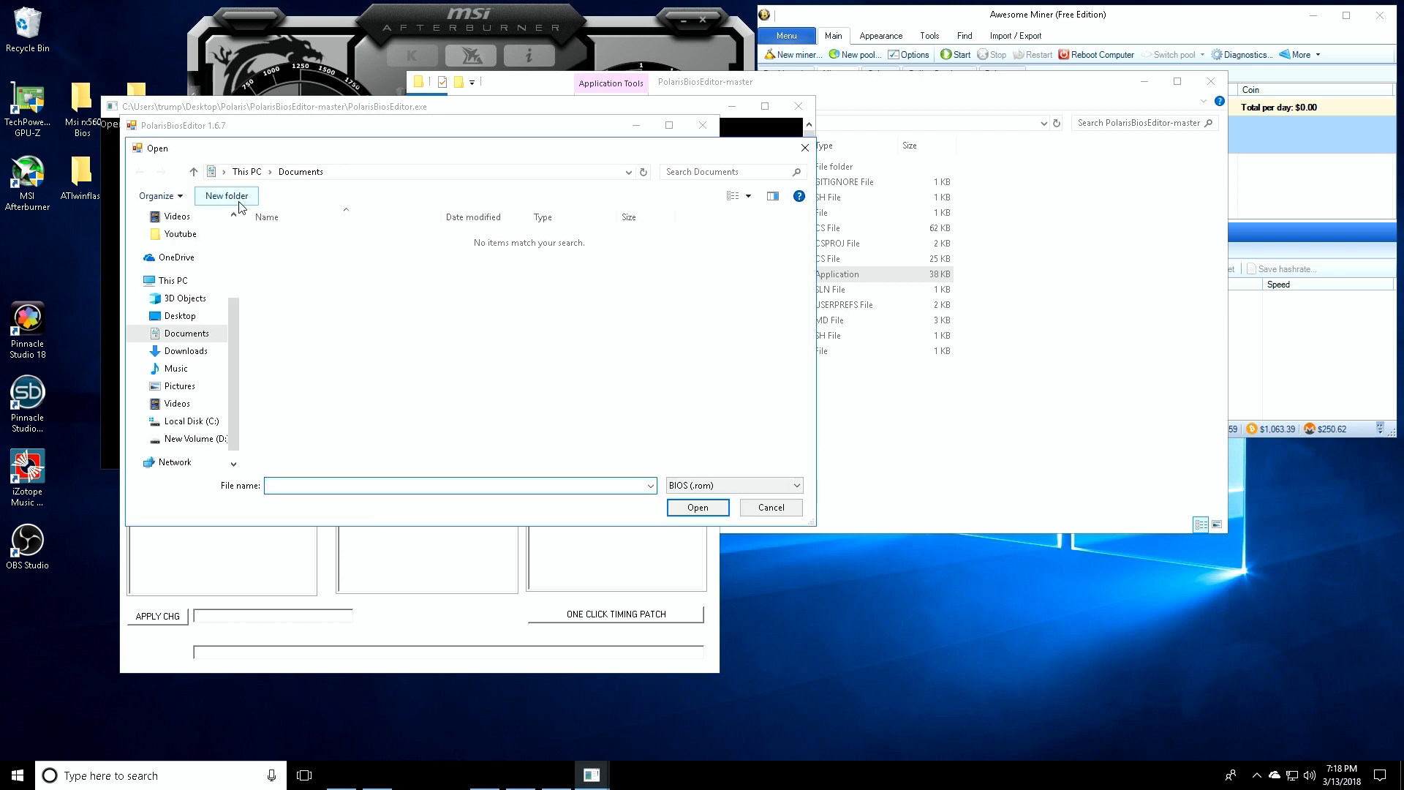
pyautogui.click(190, 316)
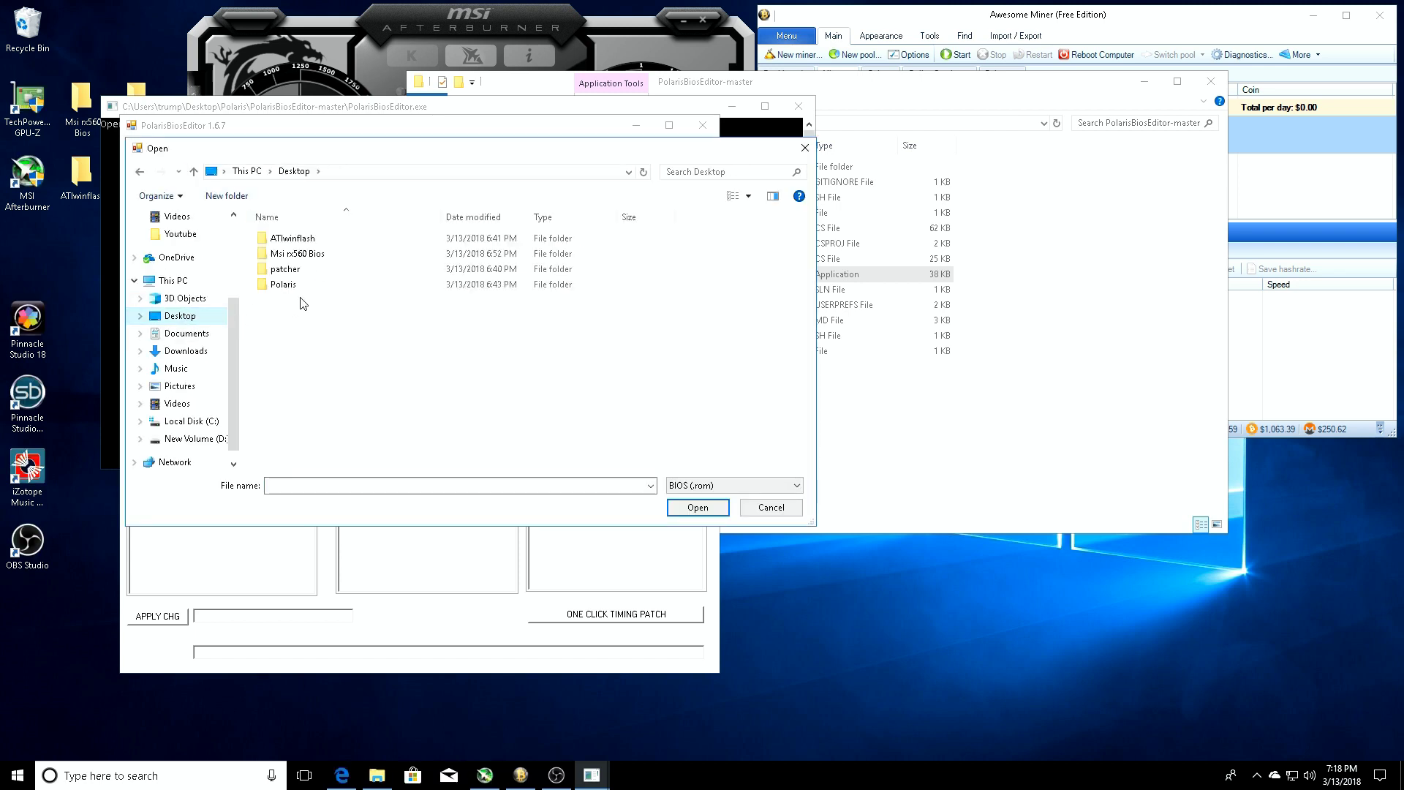
pyautogui.doubleClick(310, 256)
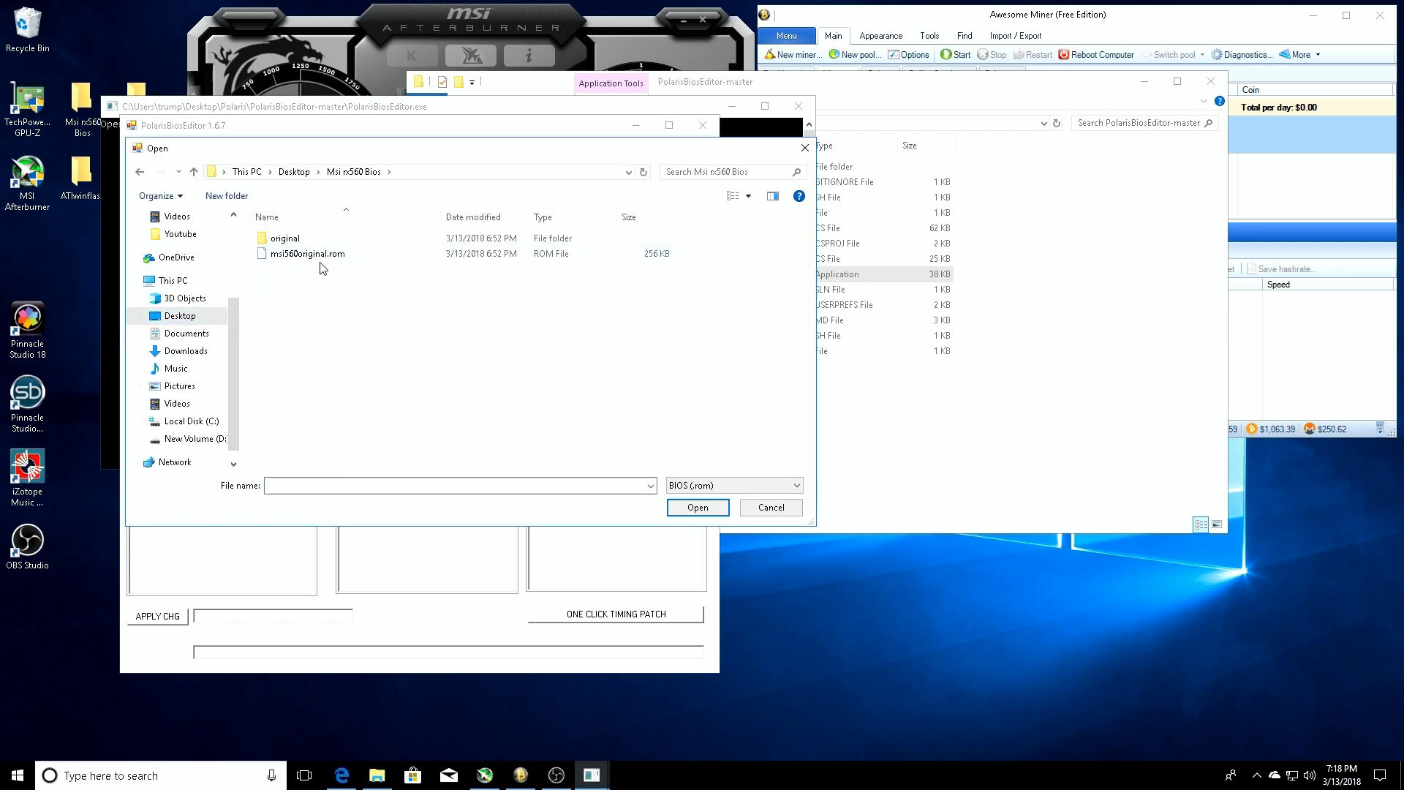
pyautogui.click(314, 256)
# - Load msi560original.rom, check the 1:1500 and 1:1625 straps, and apply the one-click Hynix timing patch
pyautogui.click(704, 508)
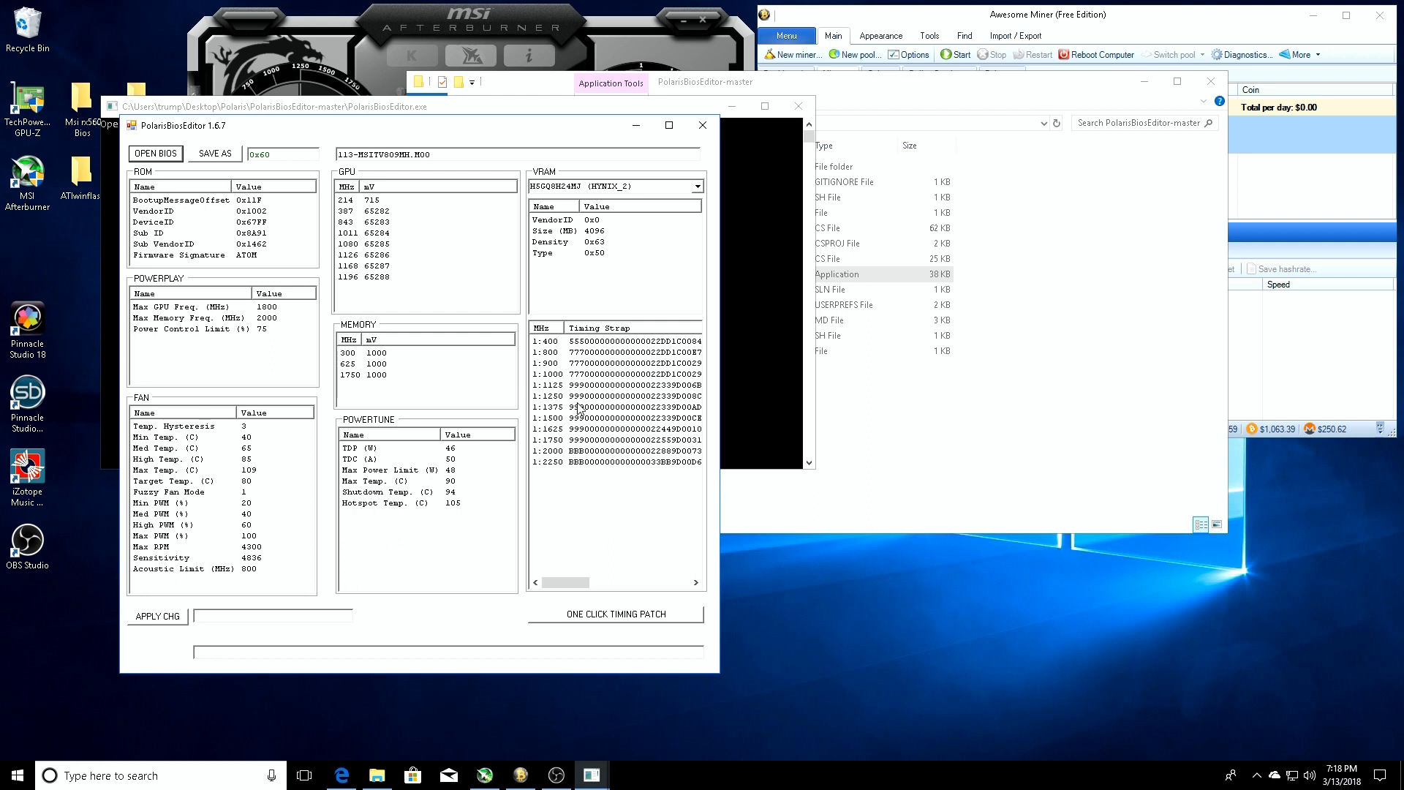
pyautogui.click(563, 419)
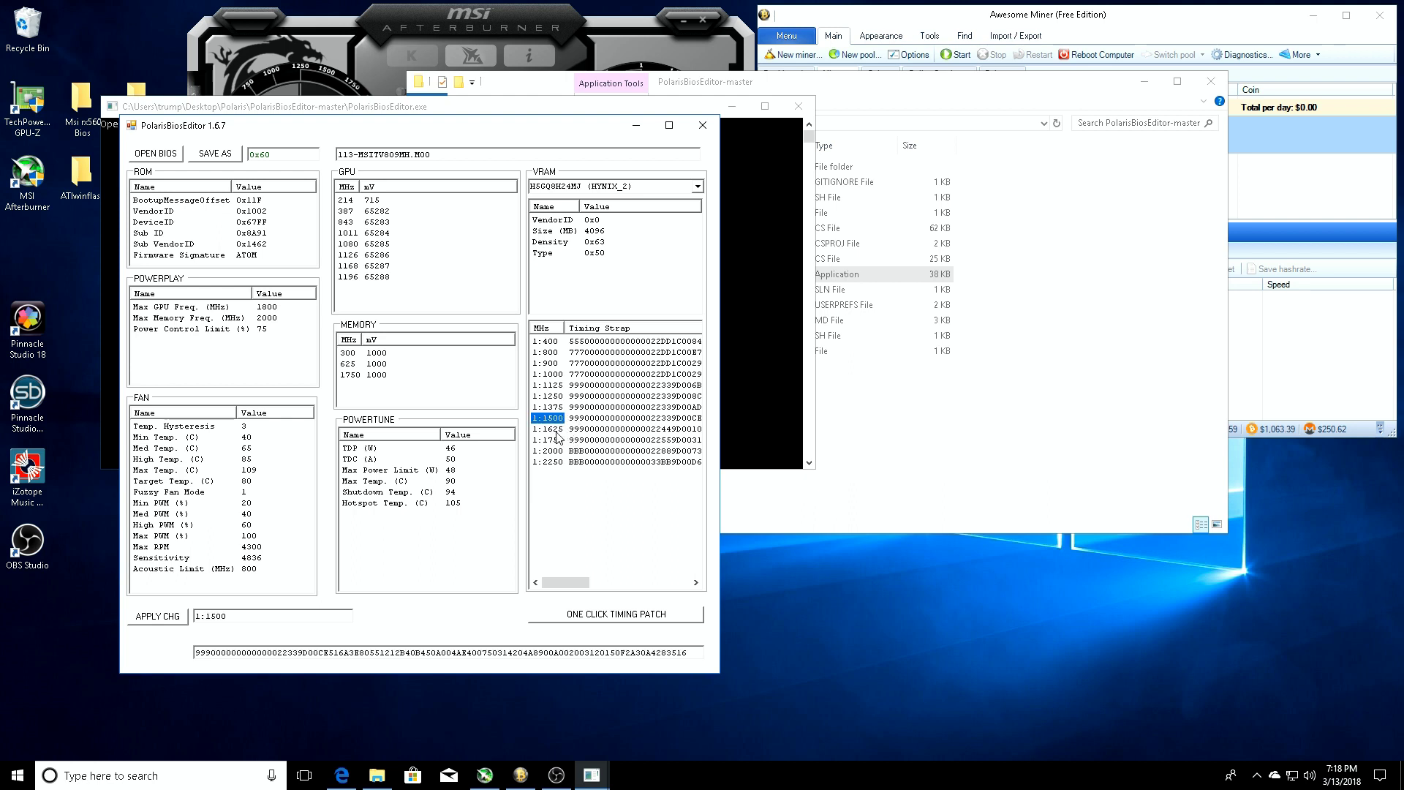
pyautogui.click(567, 429)
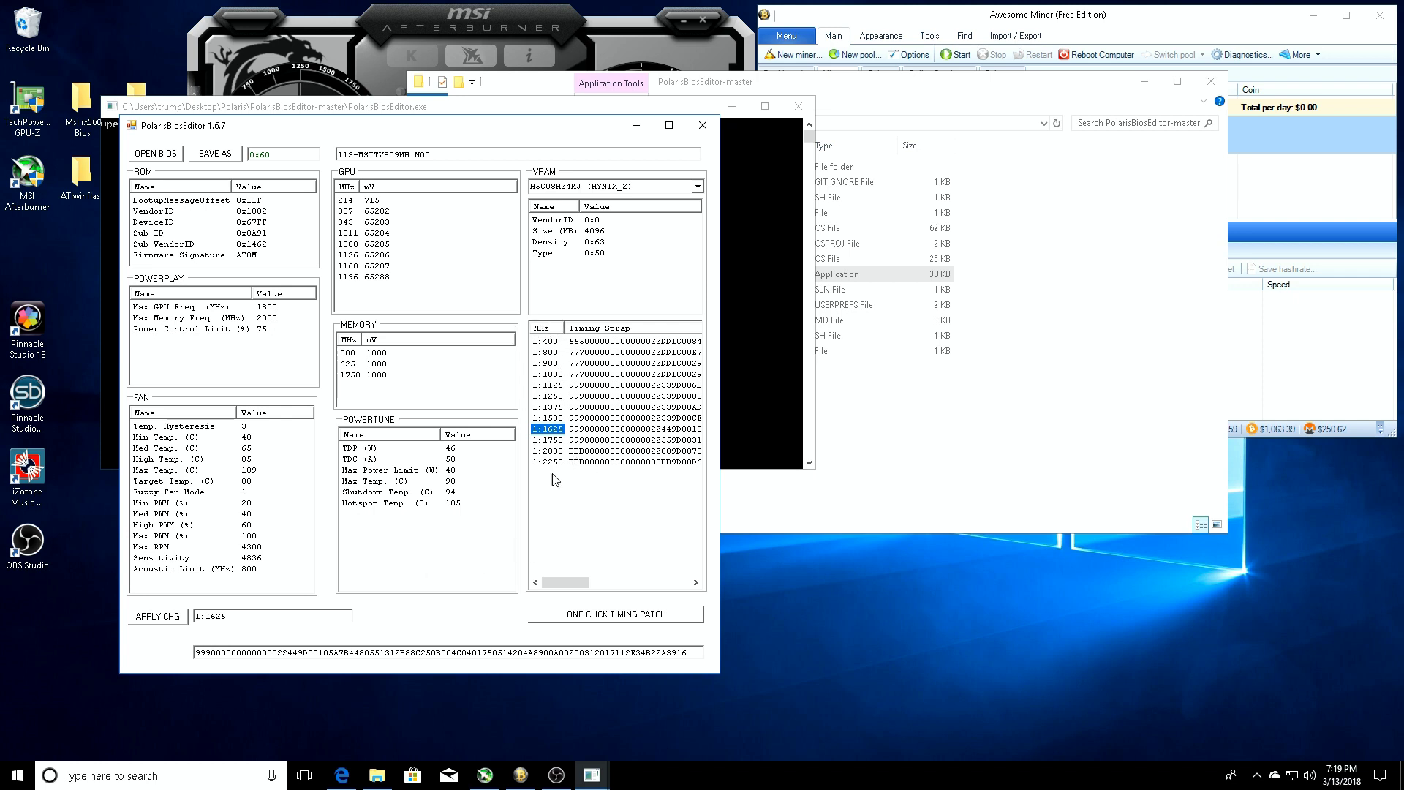
pyautogui.click(581, 517)
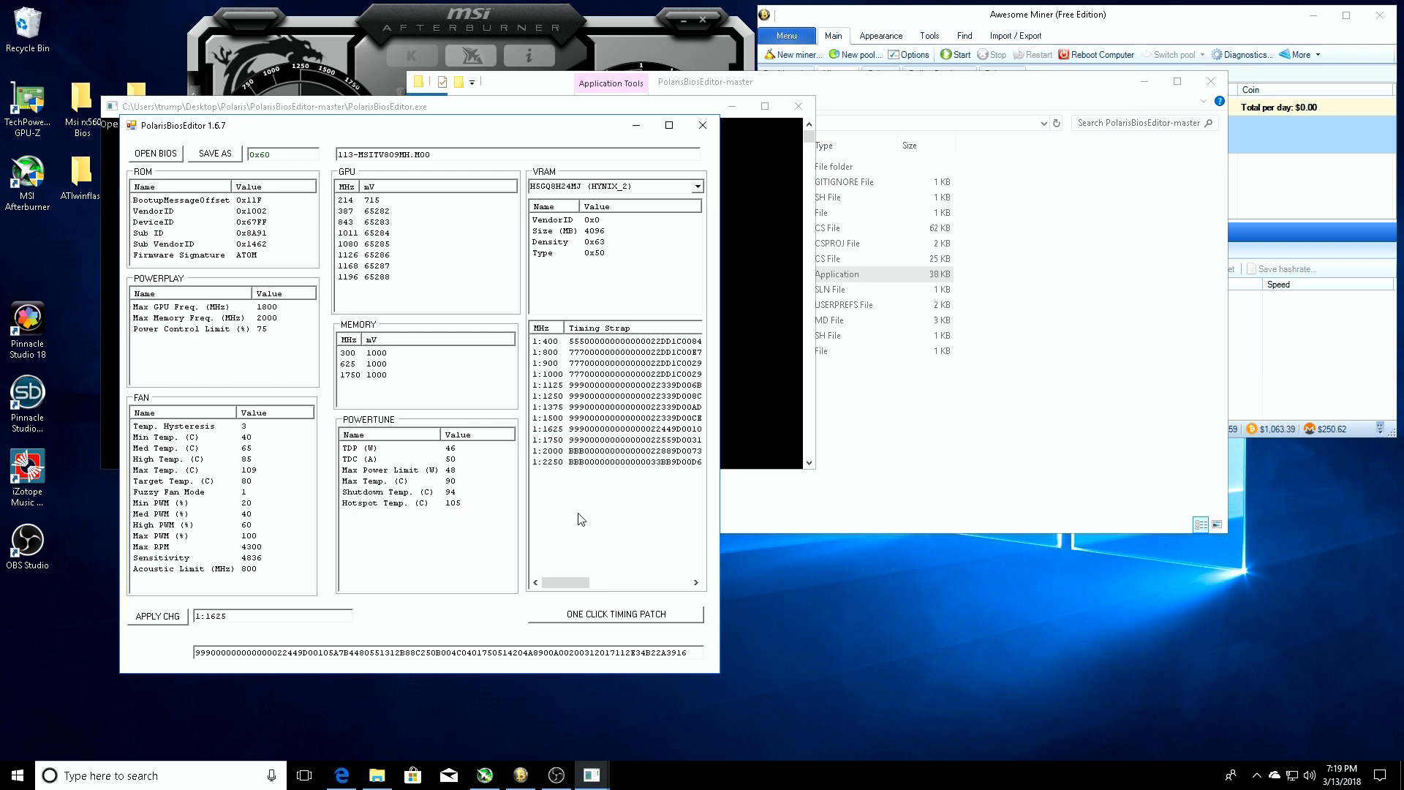
pyautogui.click(589, 616)
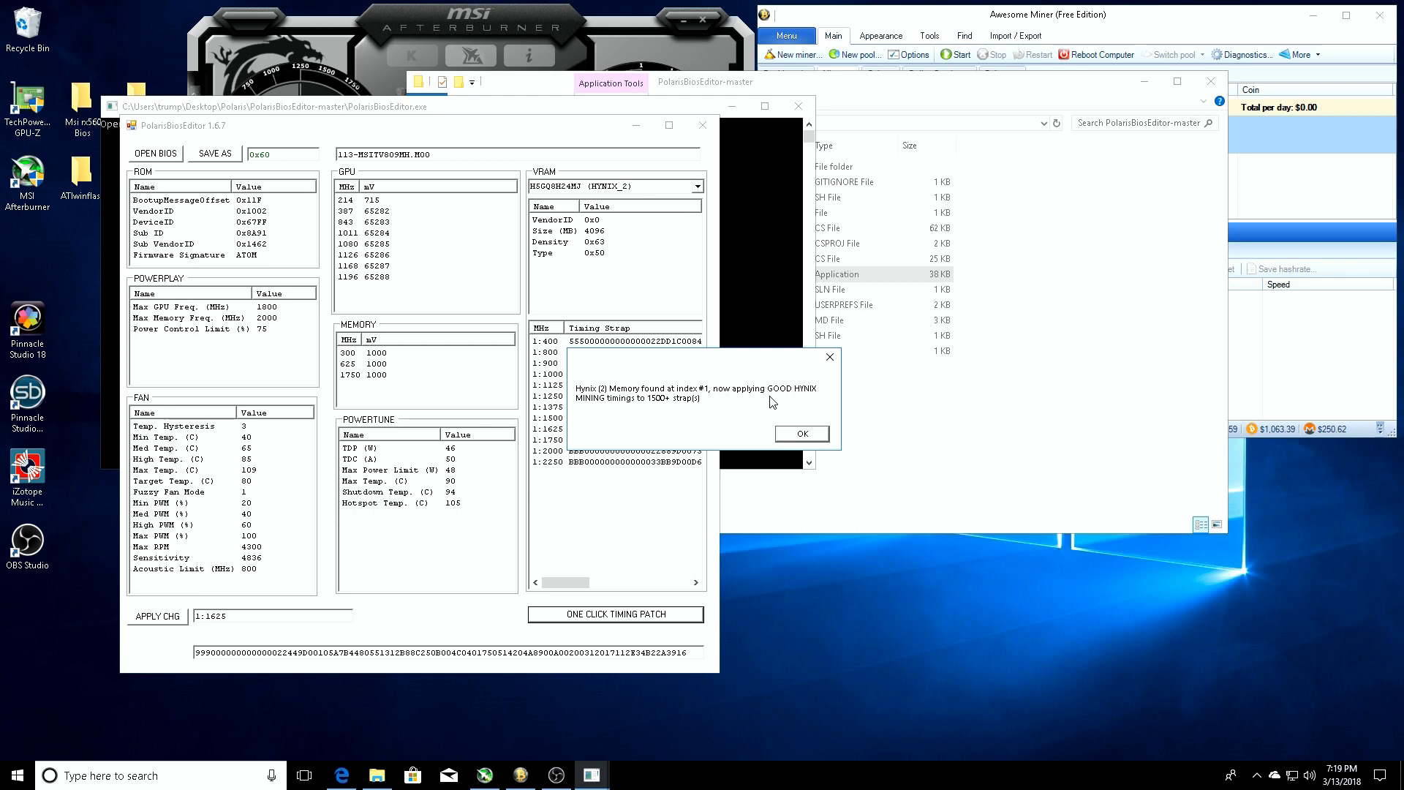
pyautogui.click(801, 434)
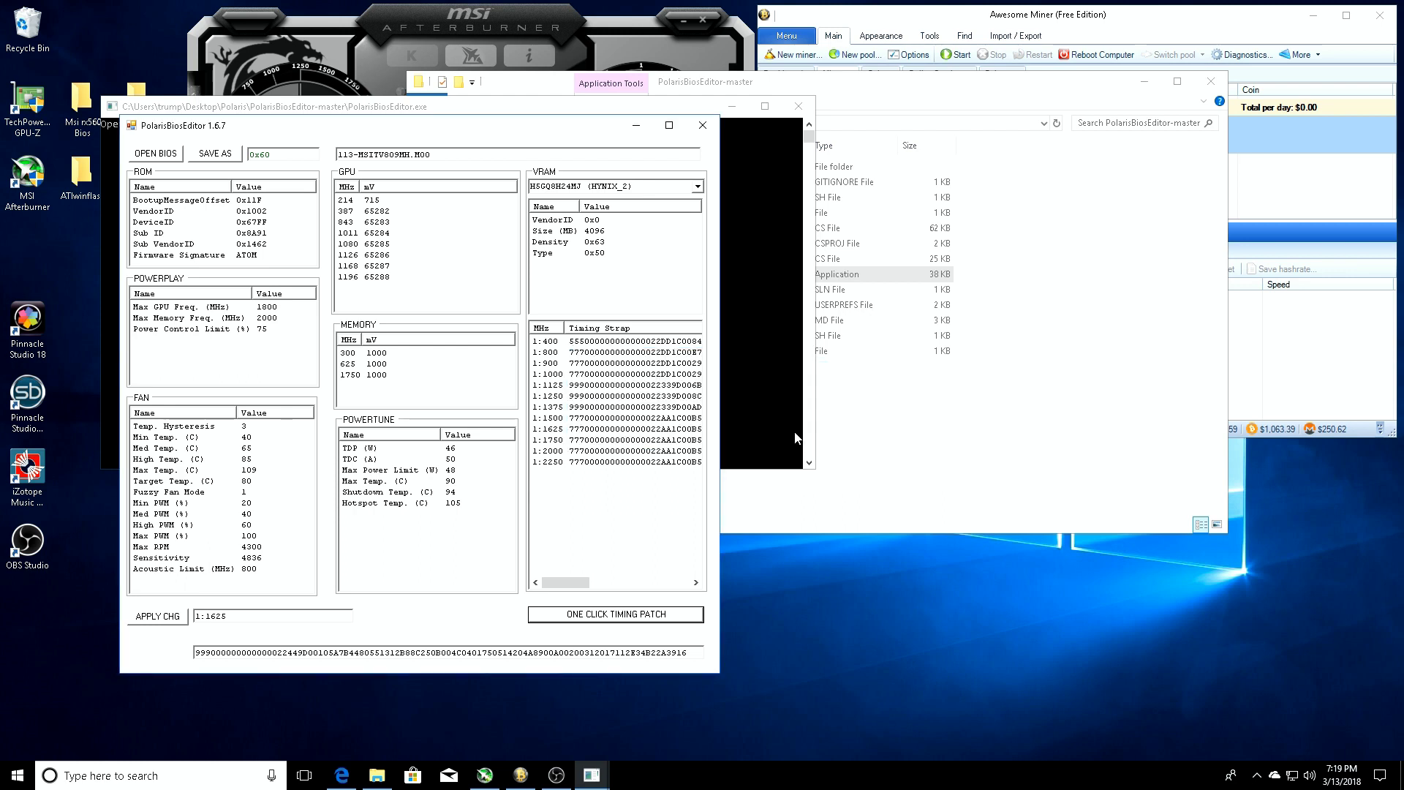
# - Change the top memory clock entry from 1750 to 1900 MHz at 1000 mV
pyautogui.click(350, 375)
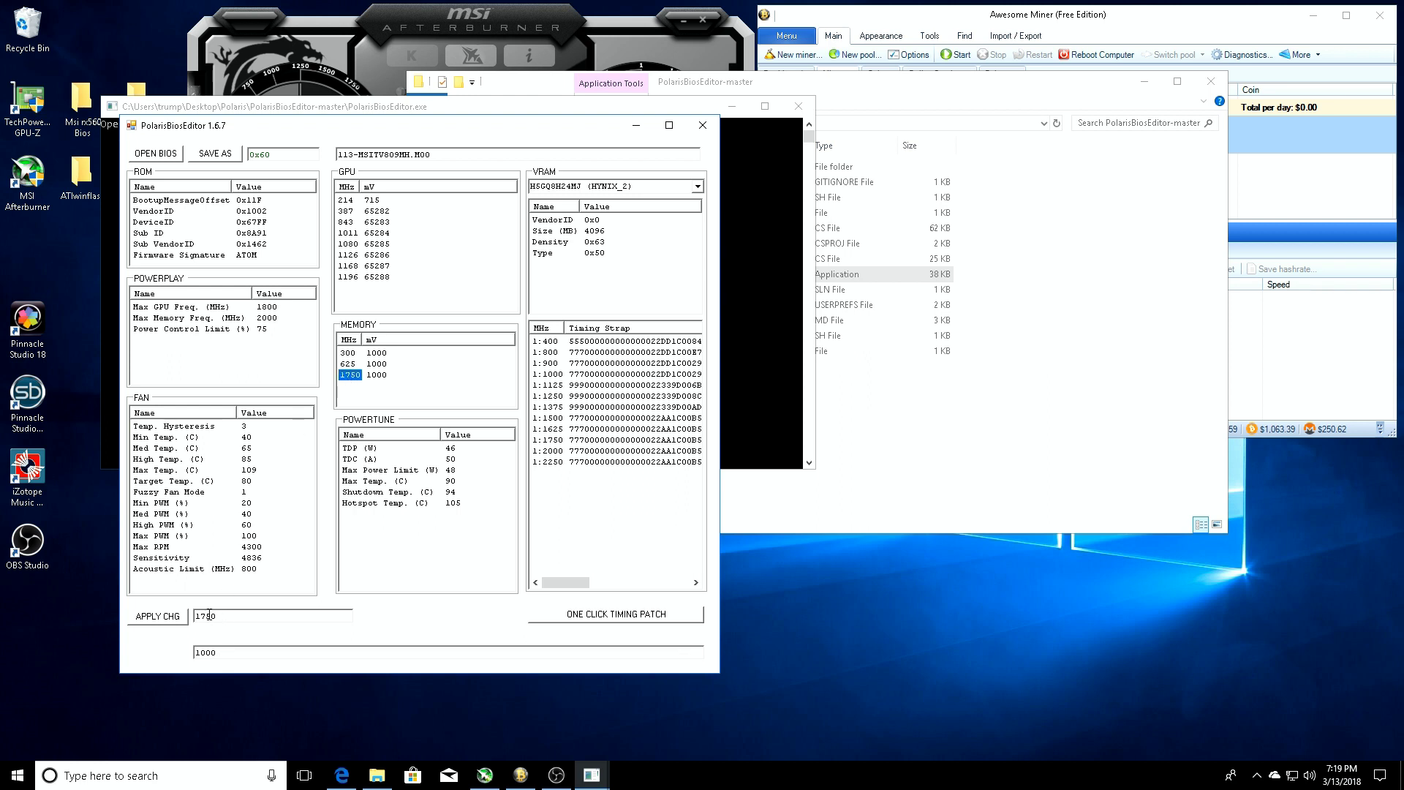
pyautogui.moveTo(211, 616); pyautogui.dragTo(205, 618)
pyautogui.write('00')
pyautogui.write('9')
pyautogui.press('BackSpace')
pyautogui.click(168, 622)
pyautogui.click(214, 154)
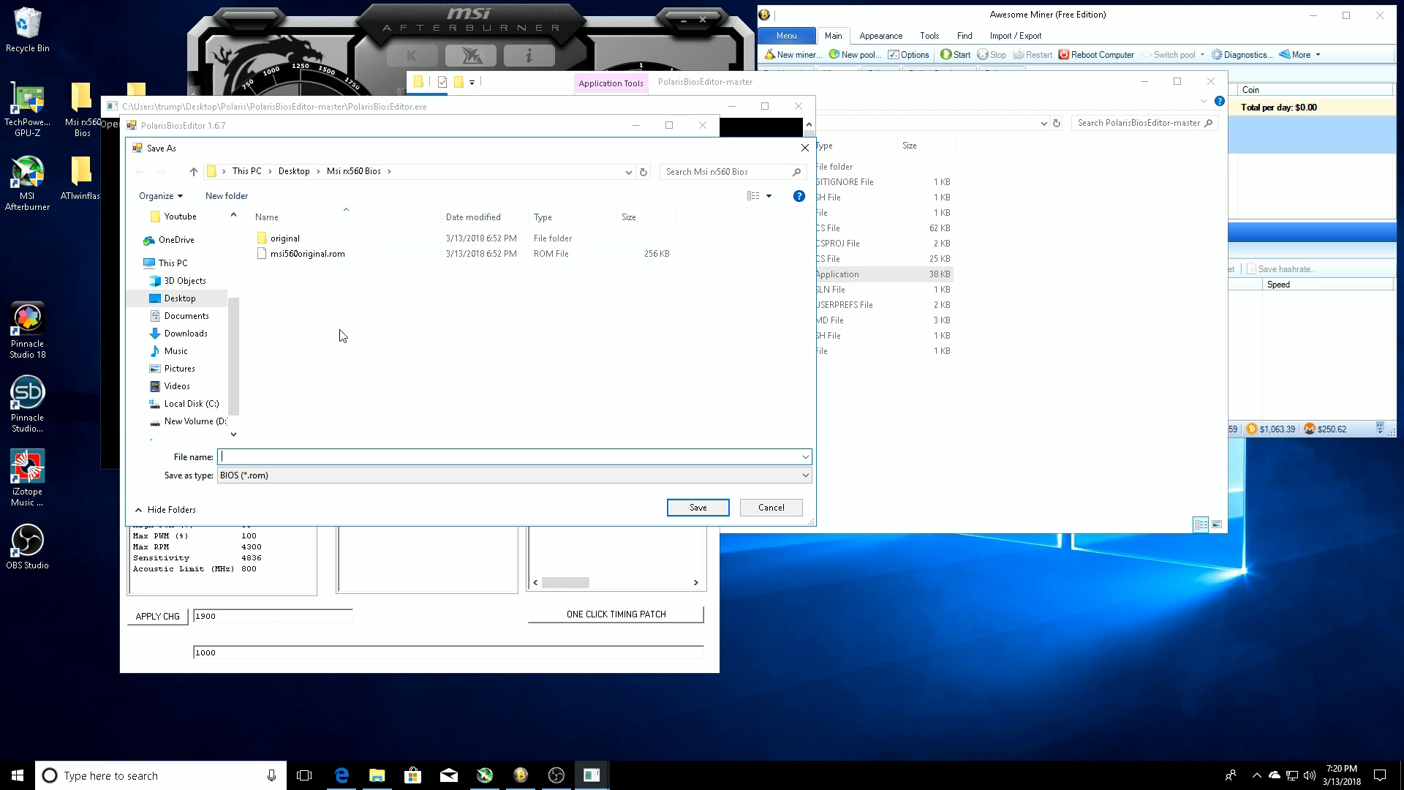
# - Save the modded BIOS as msirx560modd in the Msi rx560 Bios folder
pyautogui.write('msirx')
pyautogui.write('560modd')
pyautogui.click(697, 505)
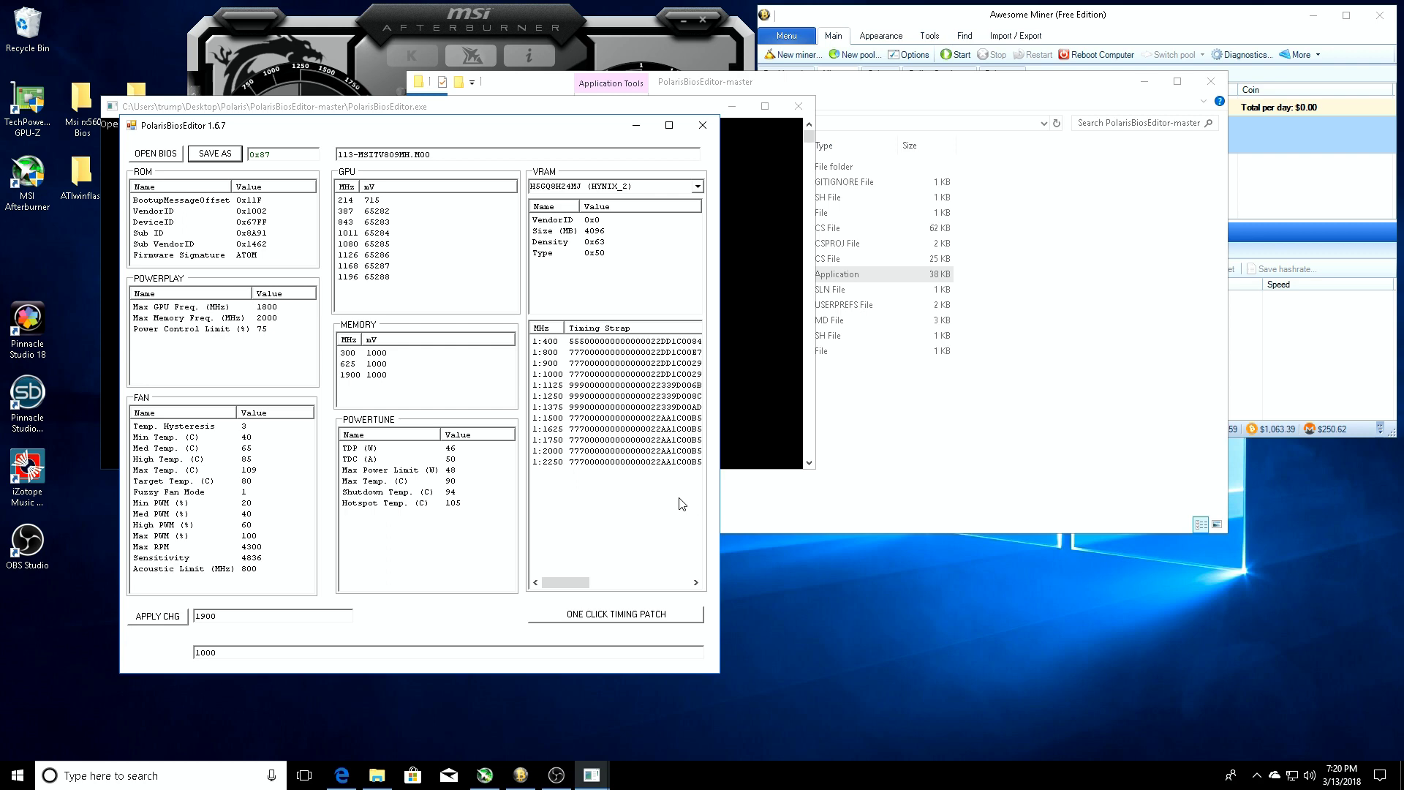
# - Close the BIOS editor and check that msirx560modd.rom exists in the Msi rx560 Bios folder
pyautogui.click(701, 126)
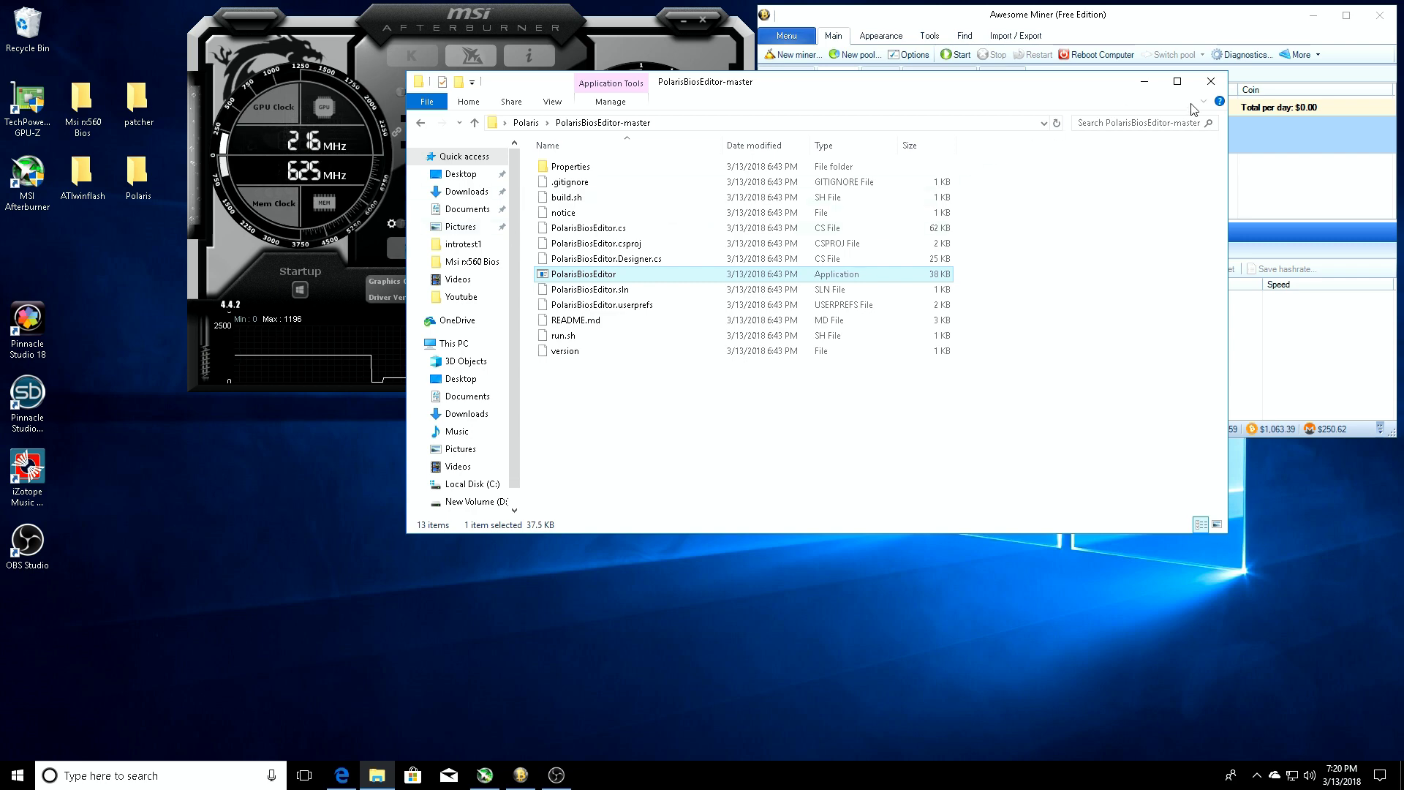
pyautogui.click(1211, 81)
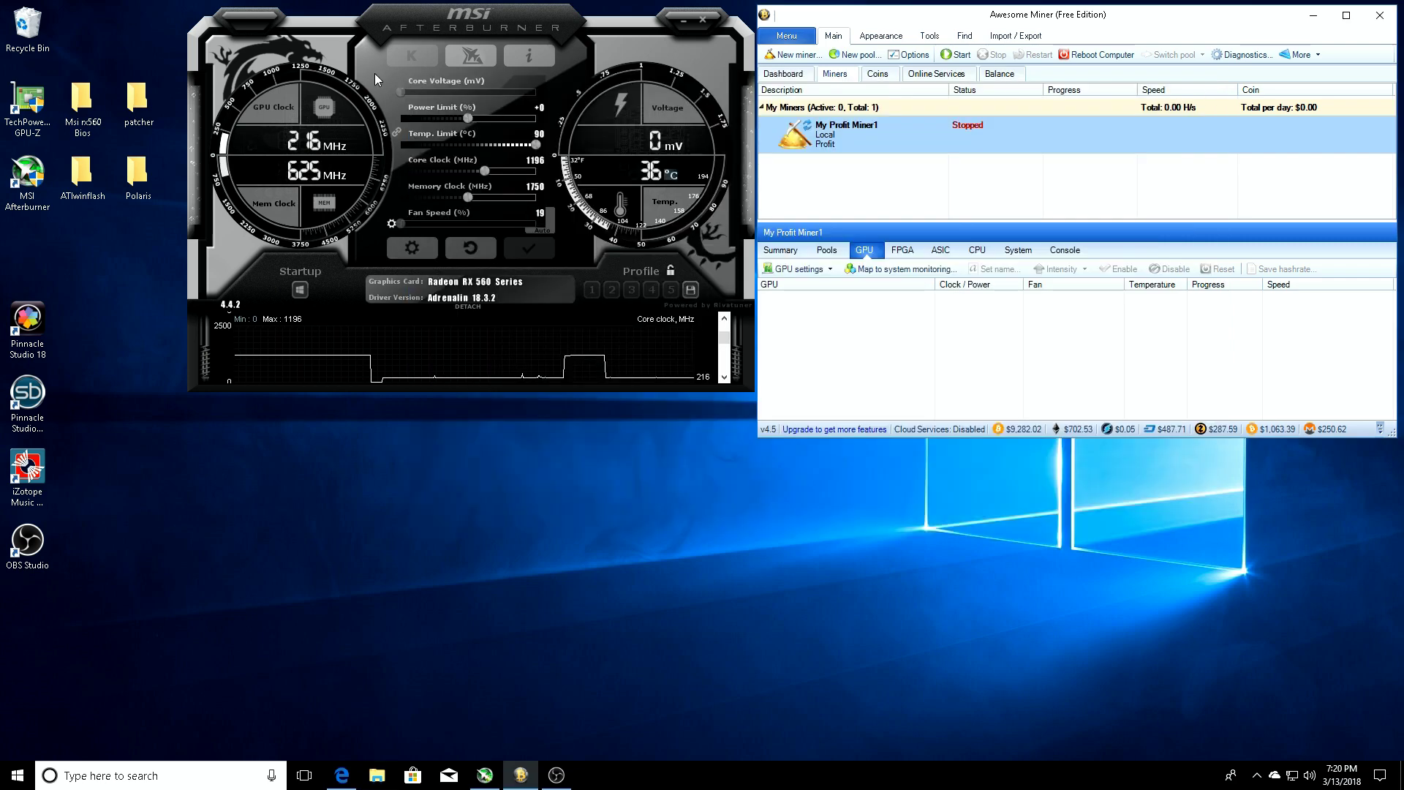
pyautogui.doubleClick(99, 115)
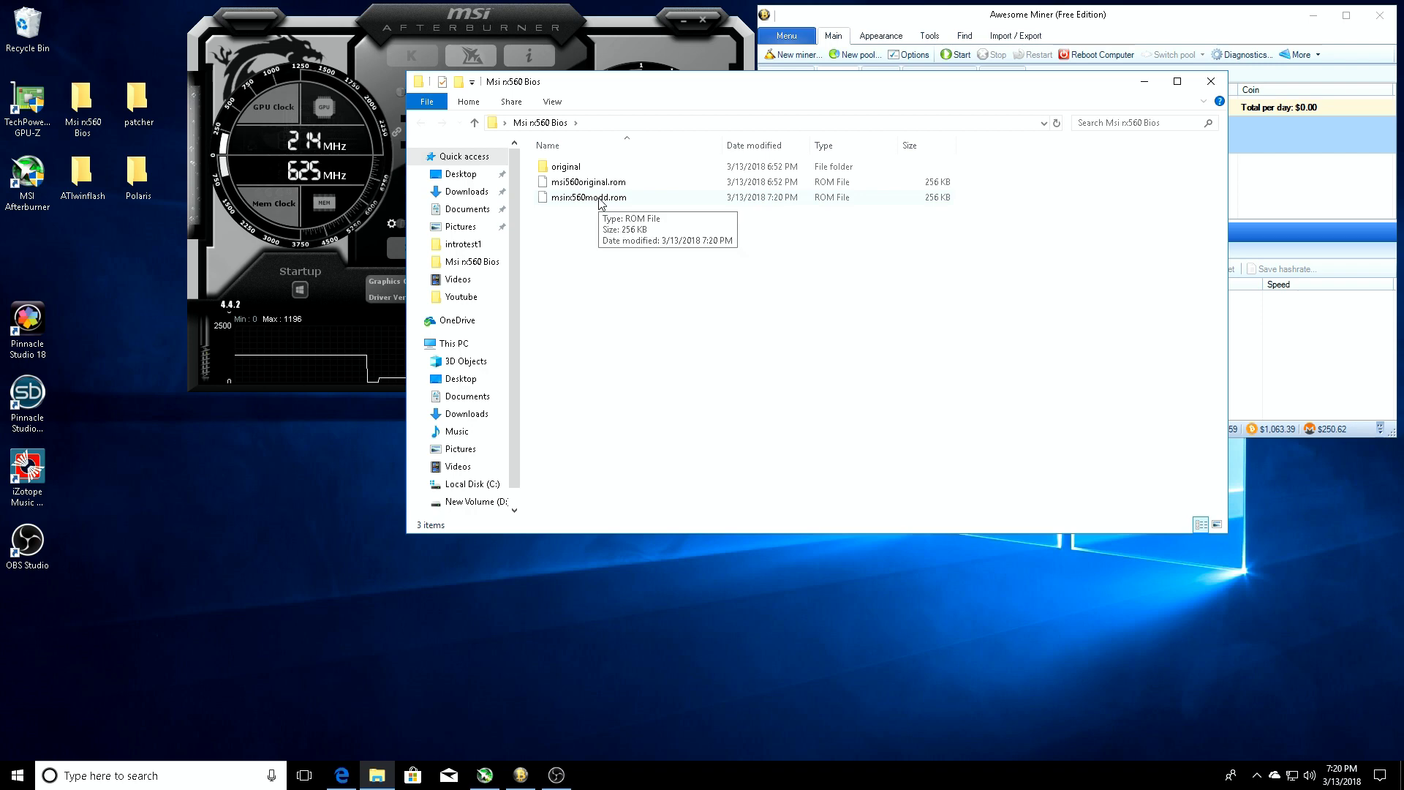
pyautogui.moveTo(605, 84); pyautogui.dragTo(729, 136)
pyautogui.doubleClick(710, 249)
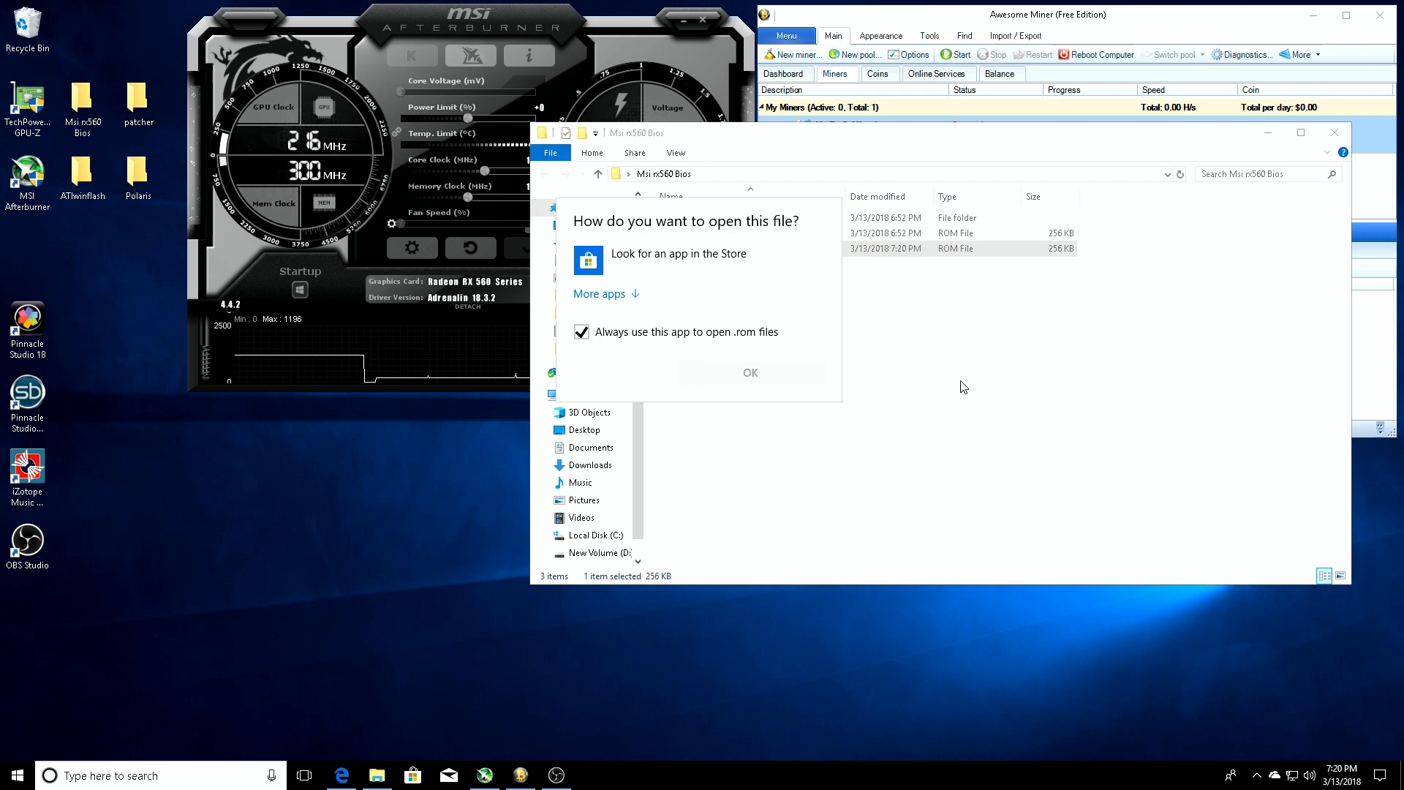
pyautogui.press('Escape')
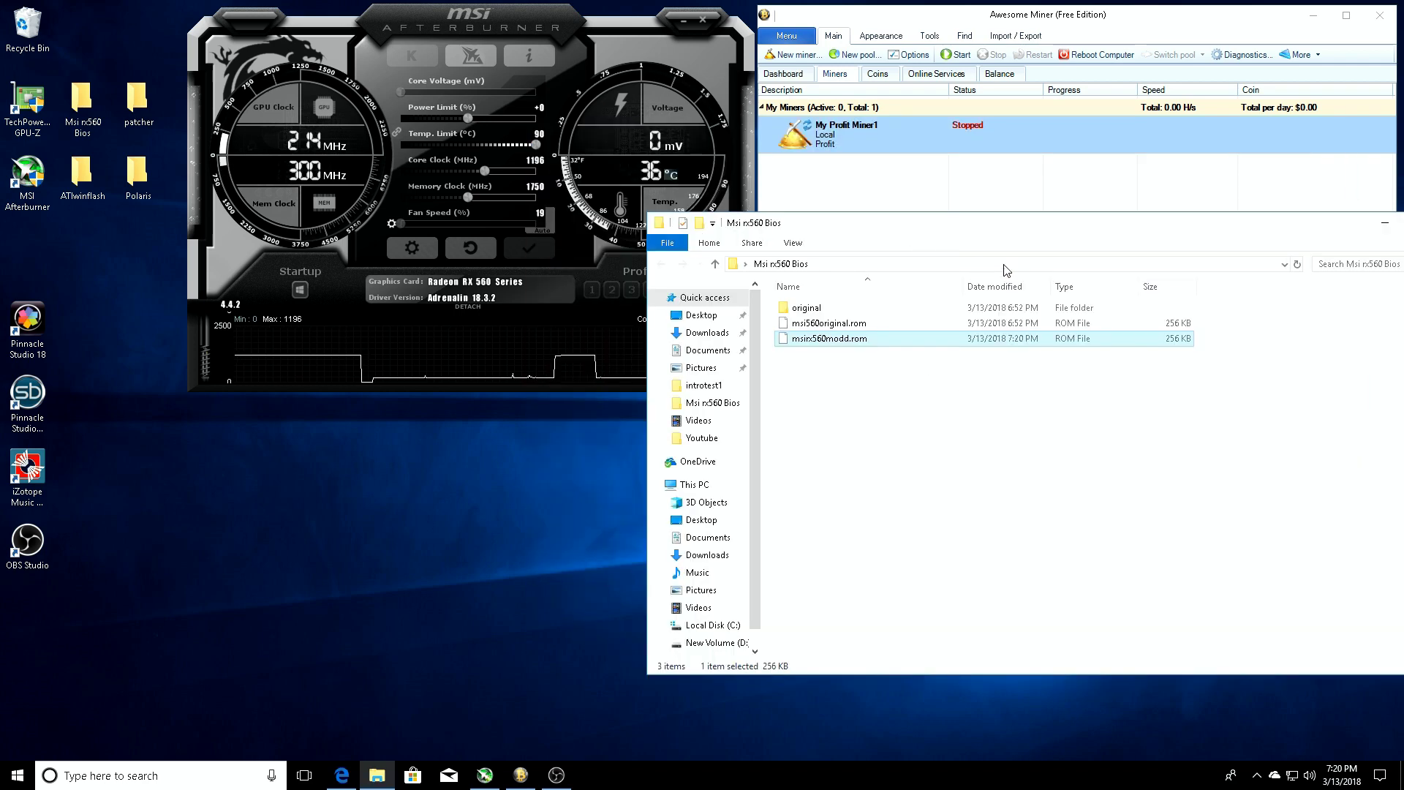
pyautogui.moveTo(1309, 228); pyautogui.dragTo(1178, 217)
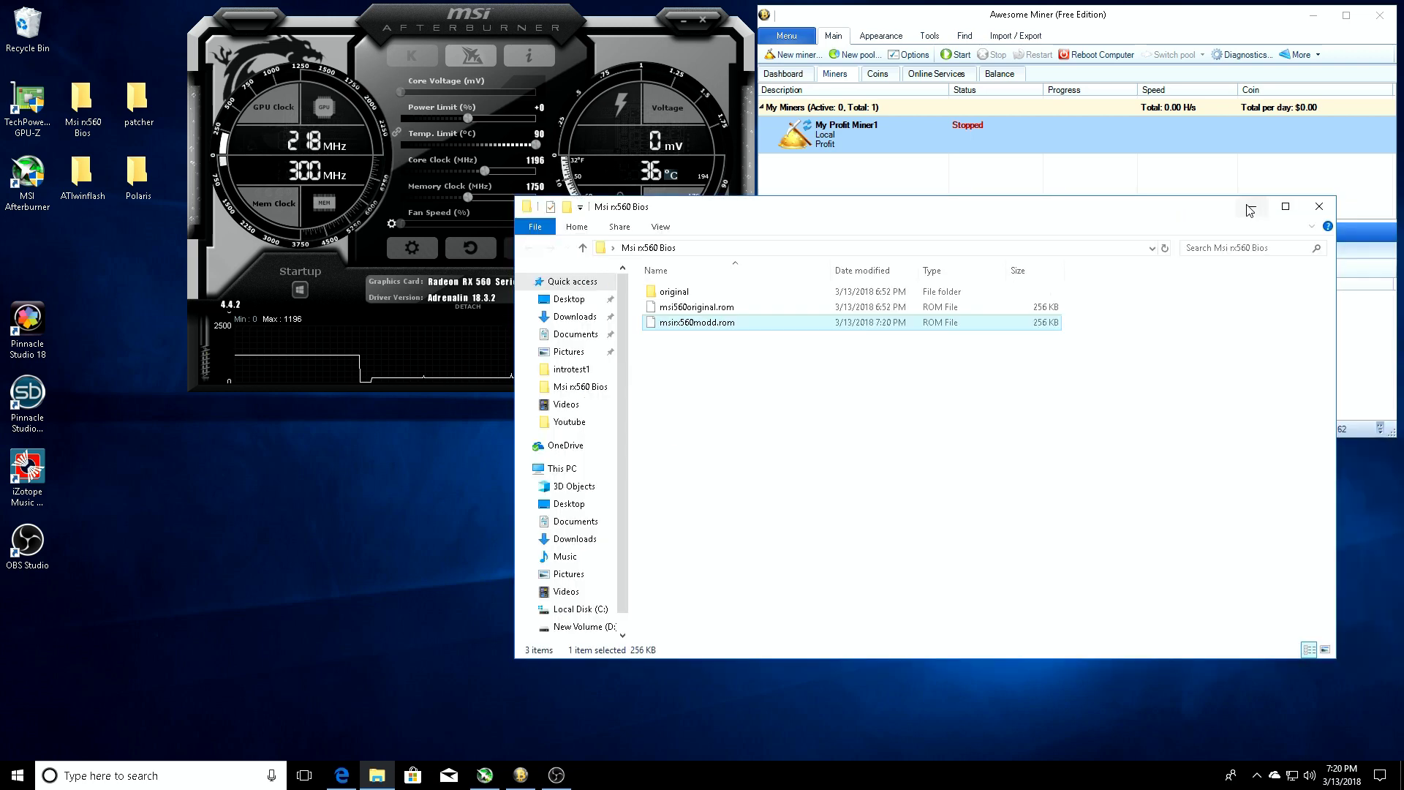
pyautogui.click(1320, 207)
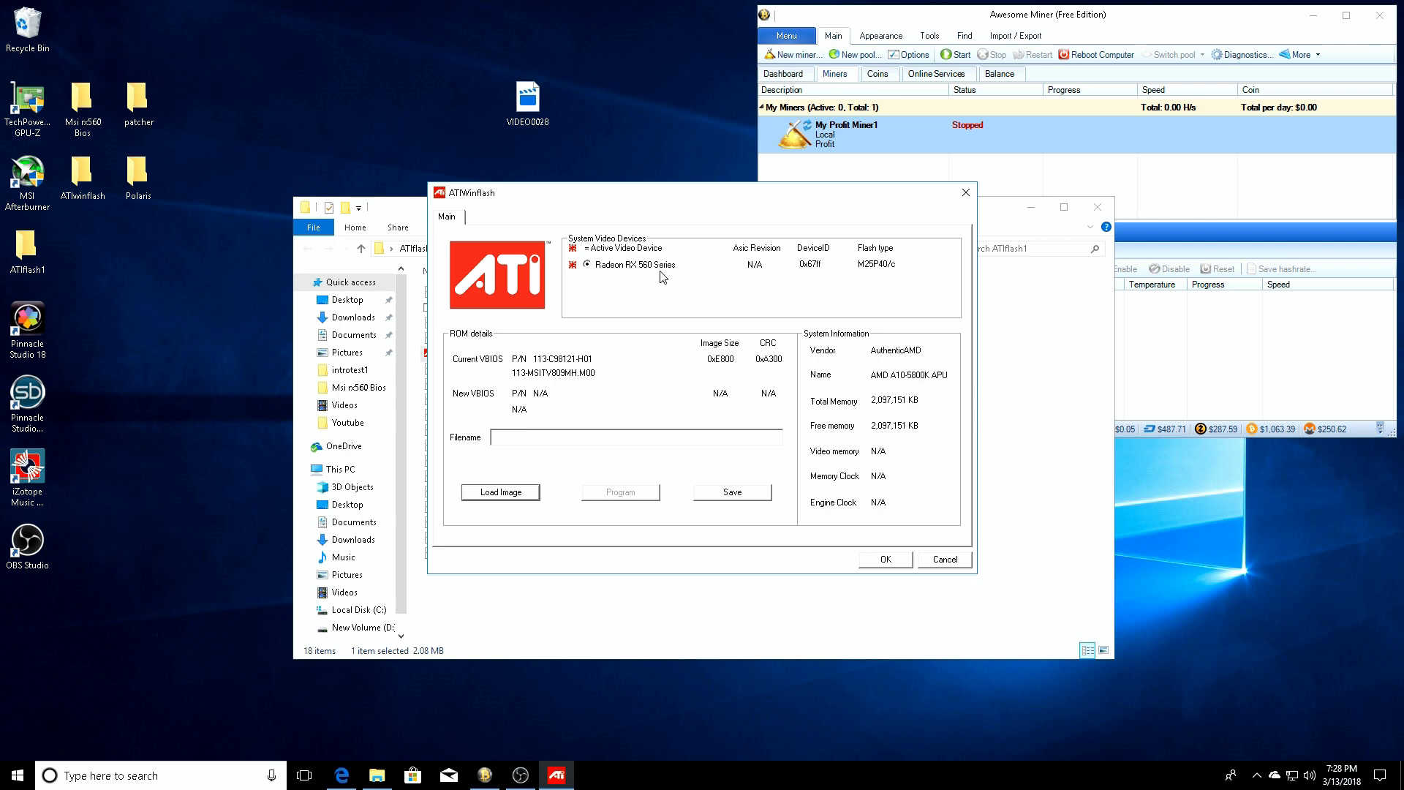
# - Load msirx560modd.rom from Desktop > Msi rx560 Bios as the new VBIOS image
pyautogui.click(501, 499)
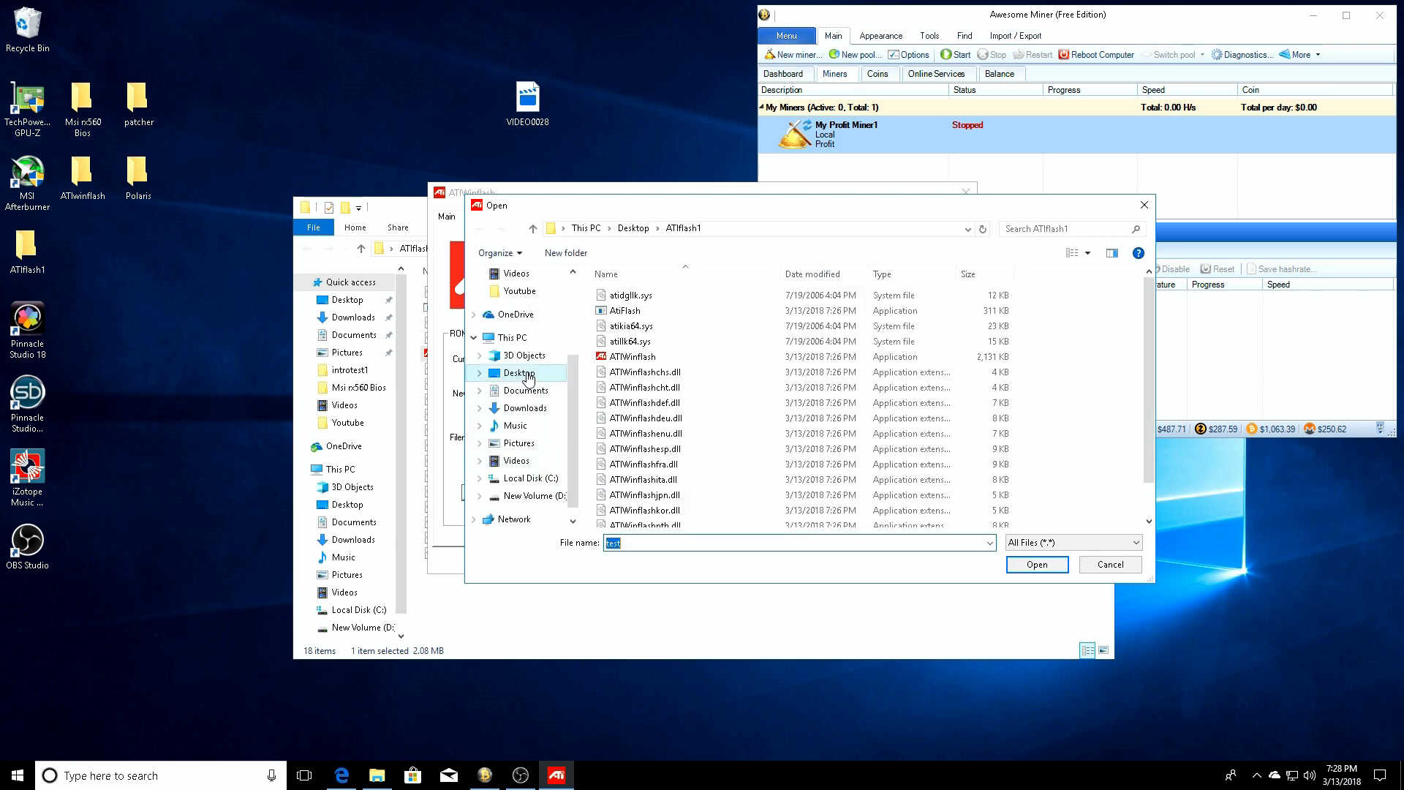
pyautogui.click(519, 372)
pyautogui.click(633, 328)
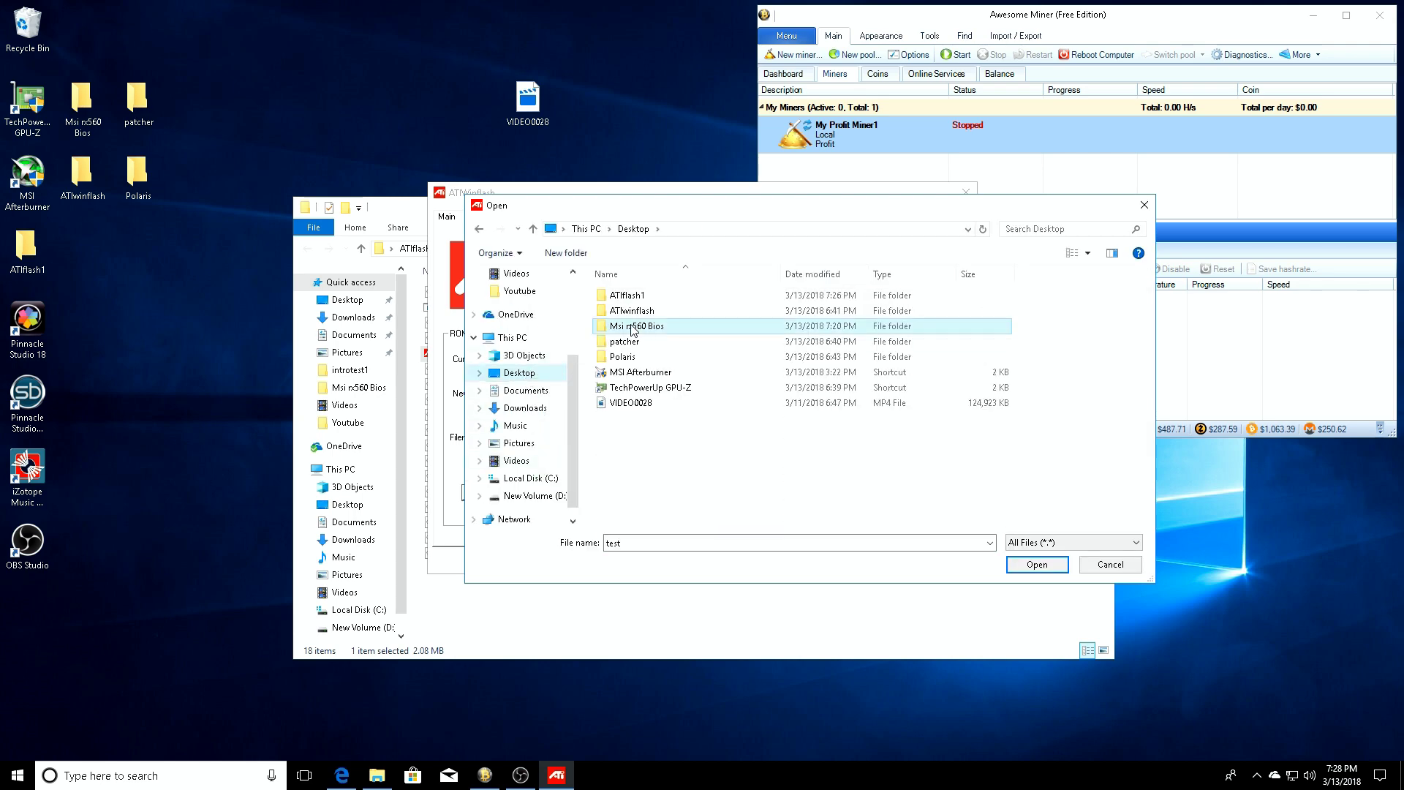
pyautogui.doubleClick(633, 328)
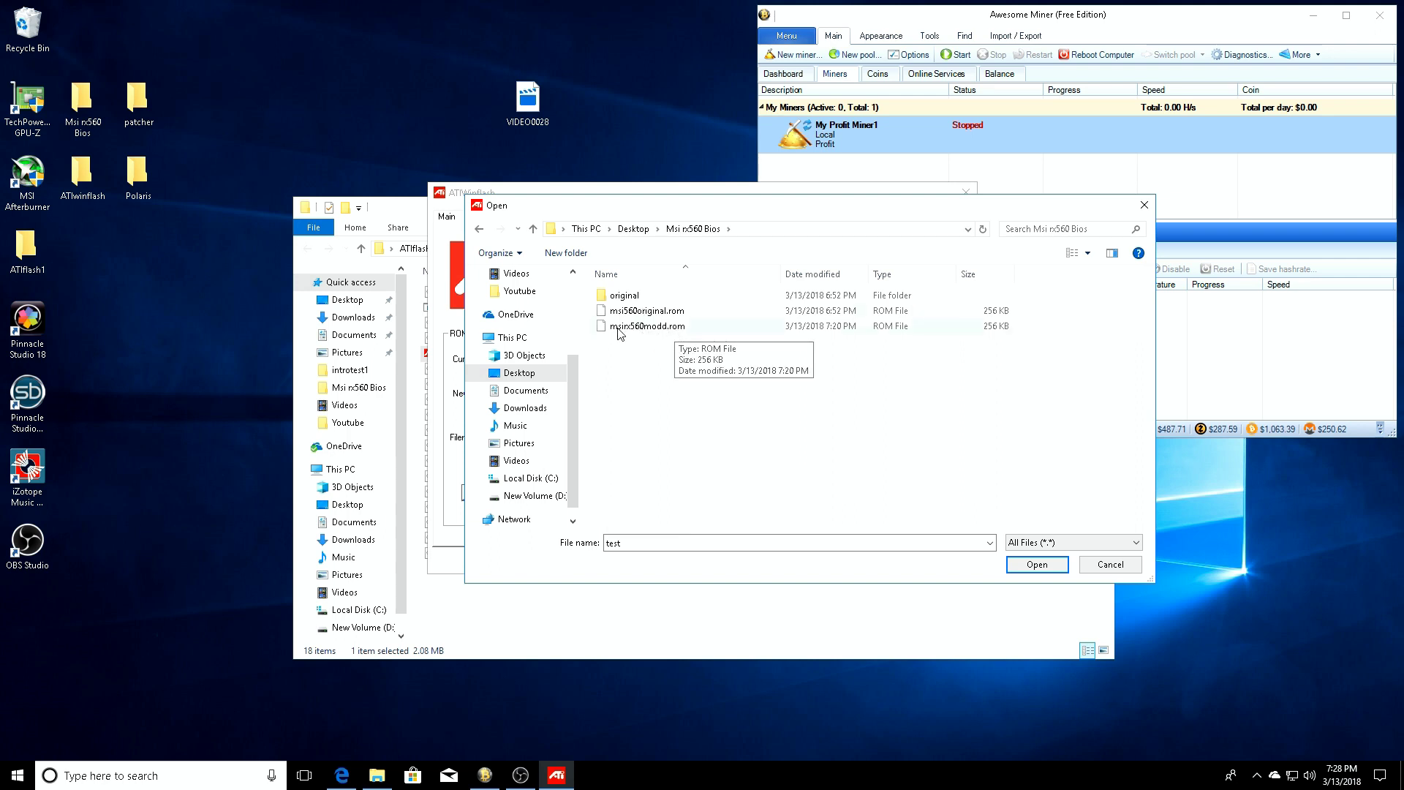
pyautogui.click(644, 327)
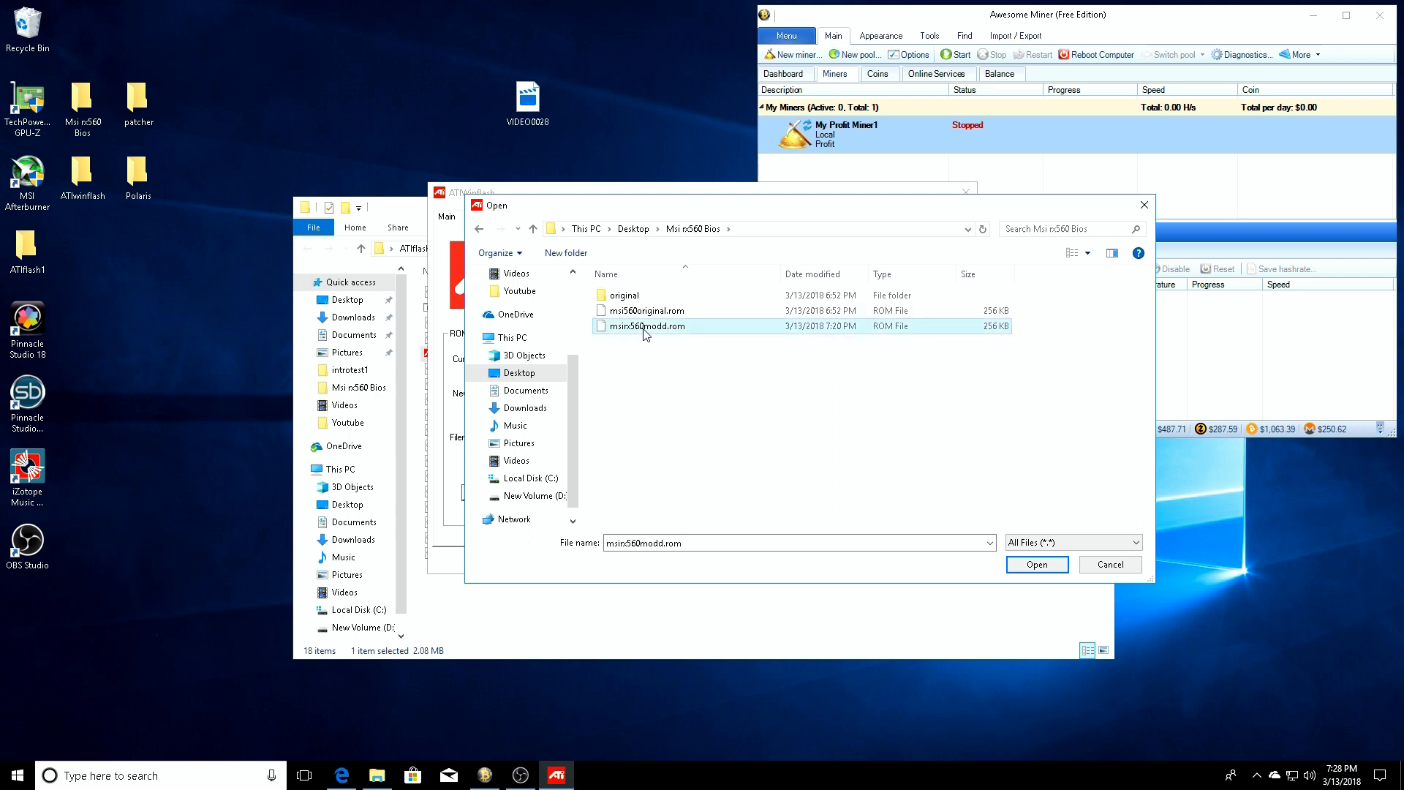
pyautogui.click(1033, 568)
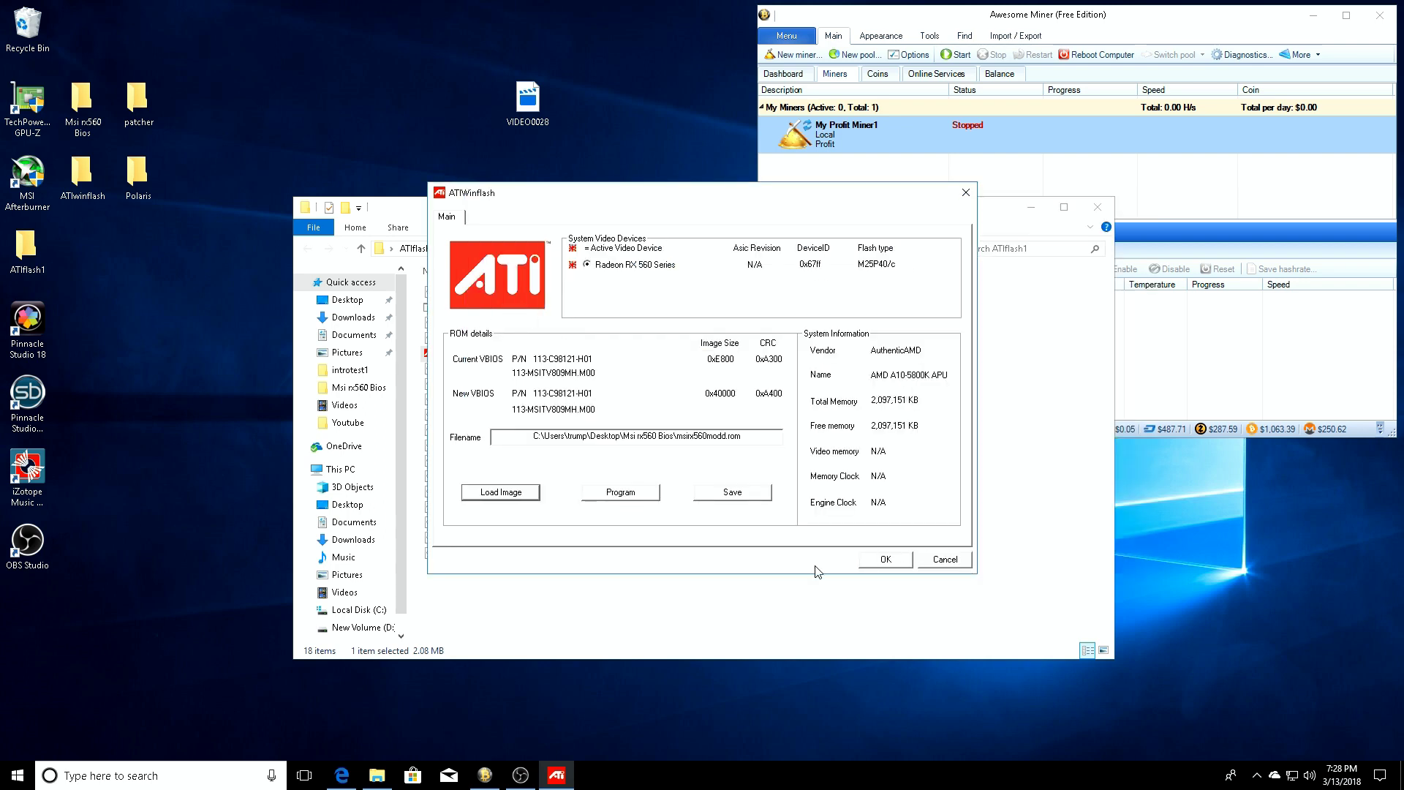
# - Program the modded BIOS onto the RX 560, confirm success, and decline the reboot
pyautogui.click(624, 496)
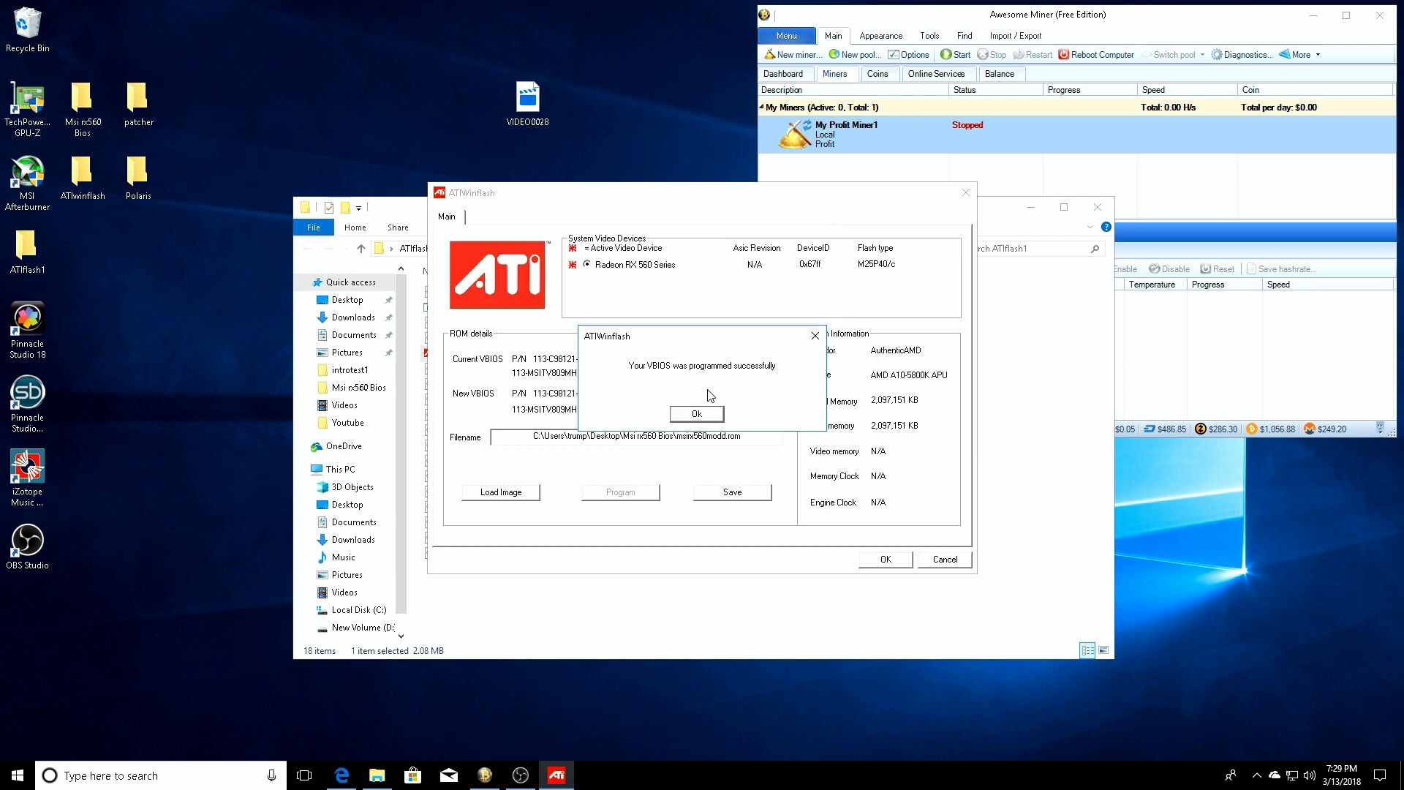
pyautogui.click(696, 414)
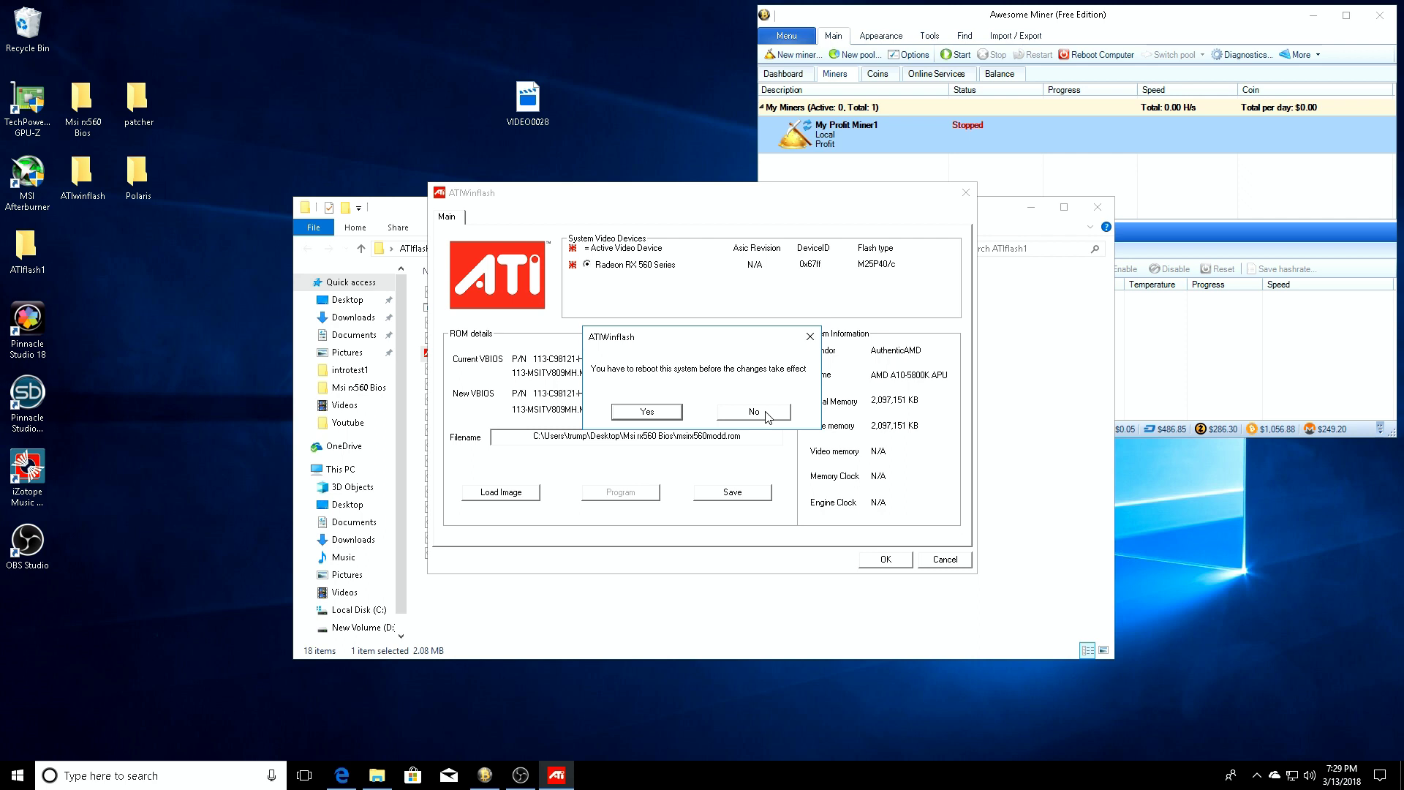
pyautogui.click(767, 418)
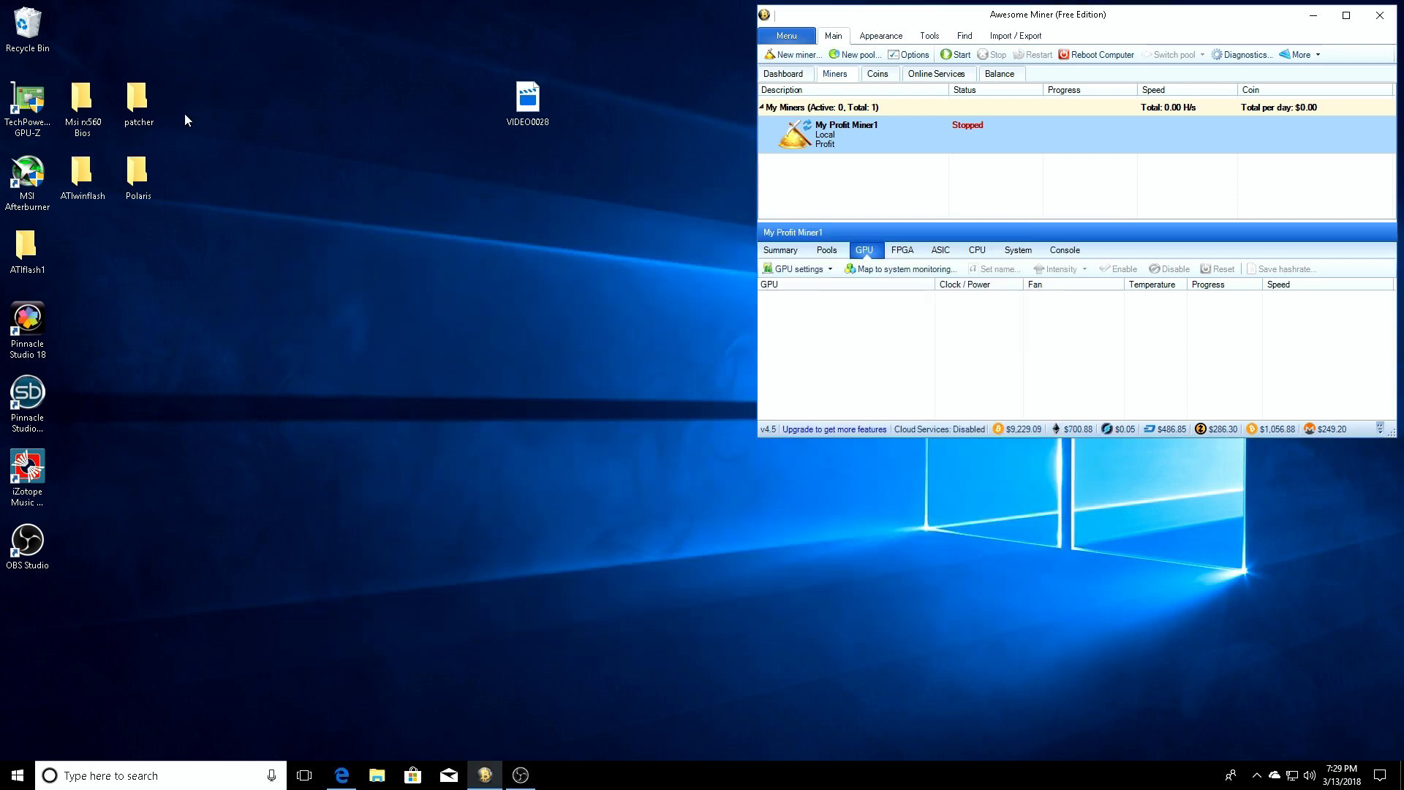
# - Run atikmdag-patcher from the patcher folder and accept patching the found driver limits
pyautogui.doubleClick(137, 103)
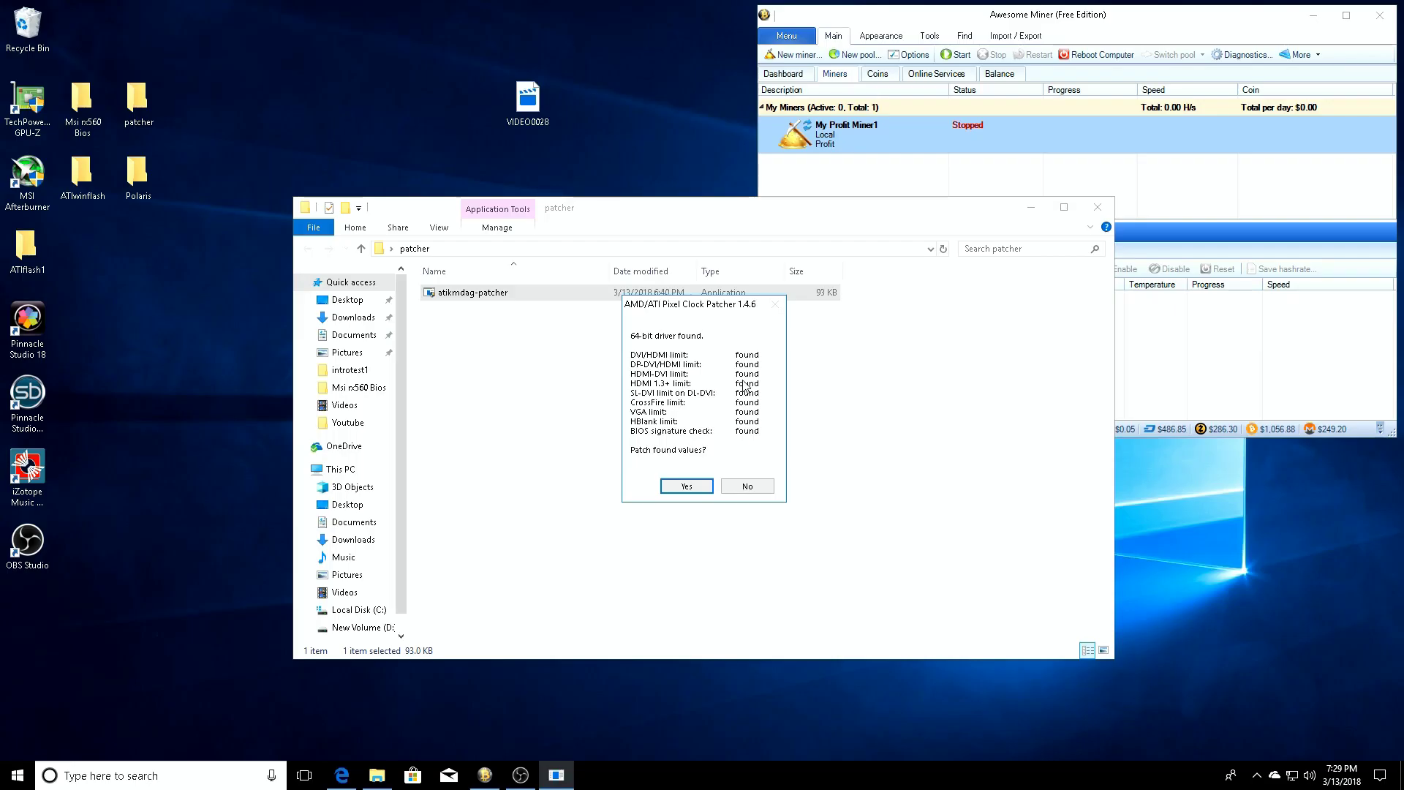
pyautogui.click(688, 488)
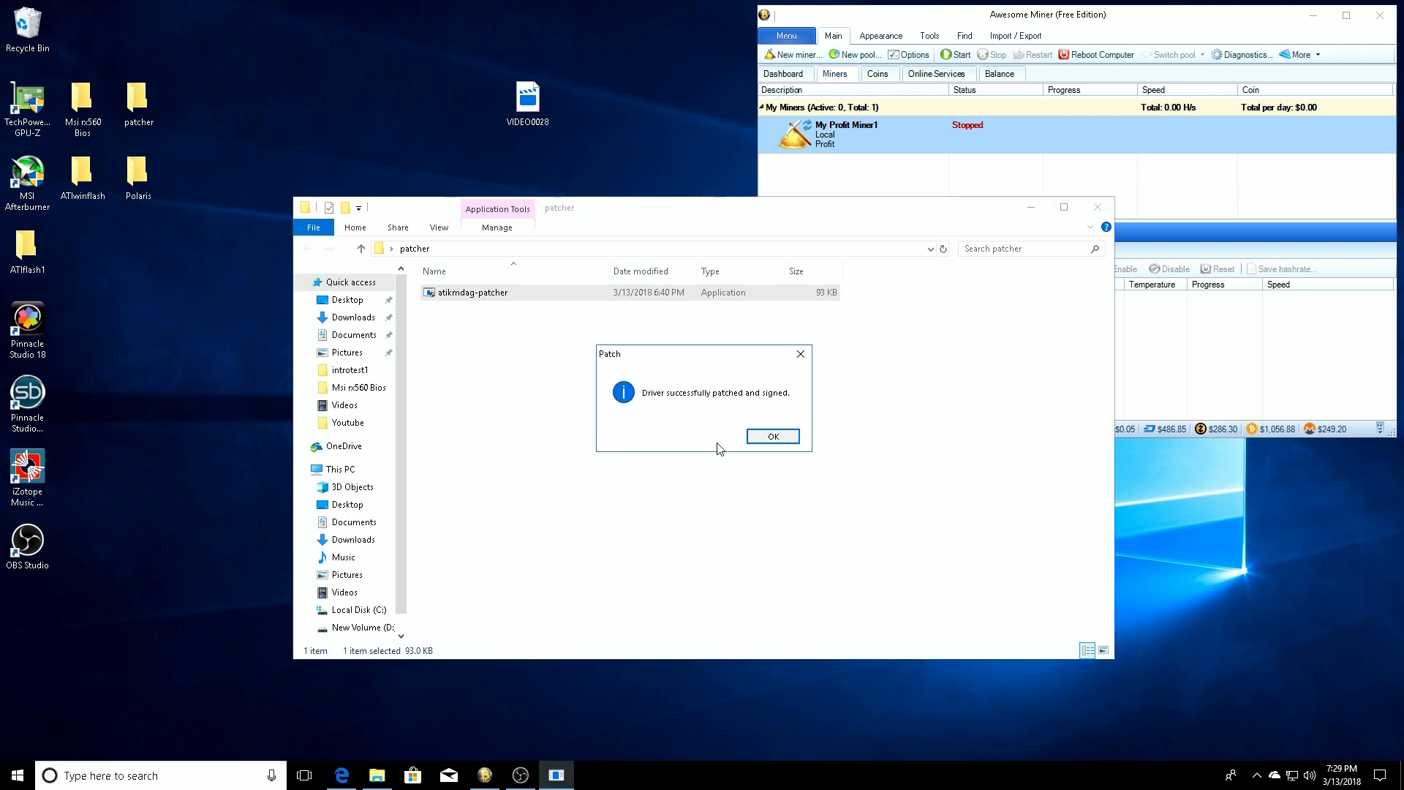
pyautogui.click(759, 436)
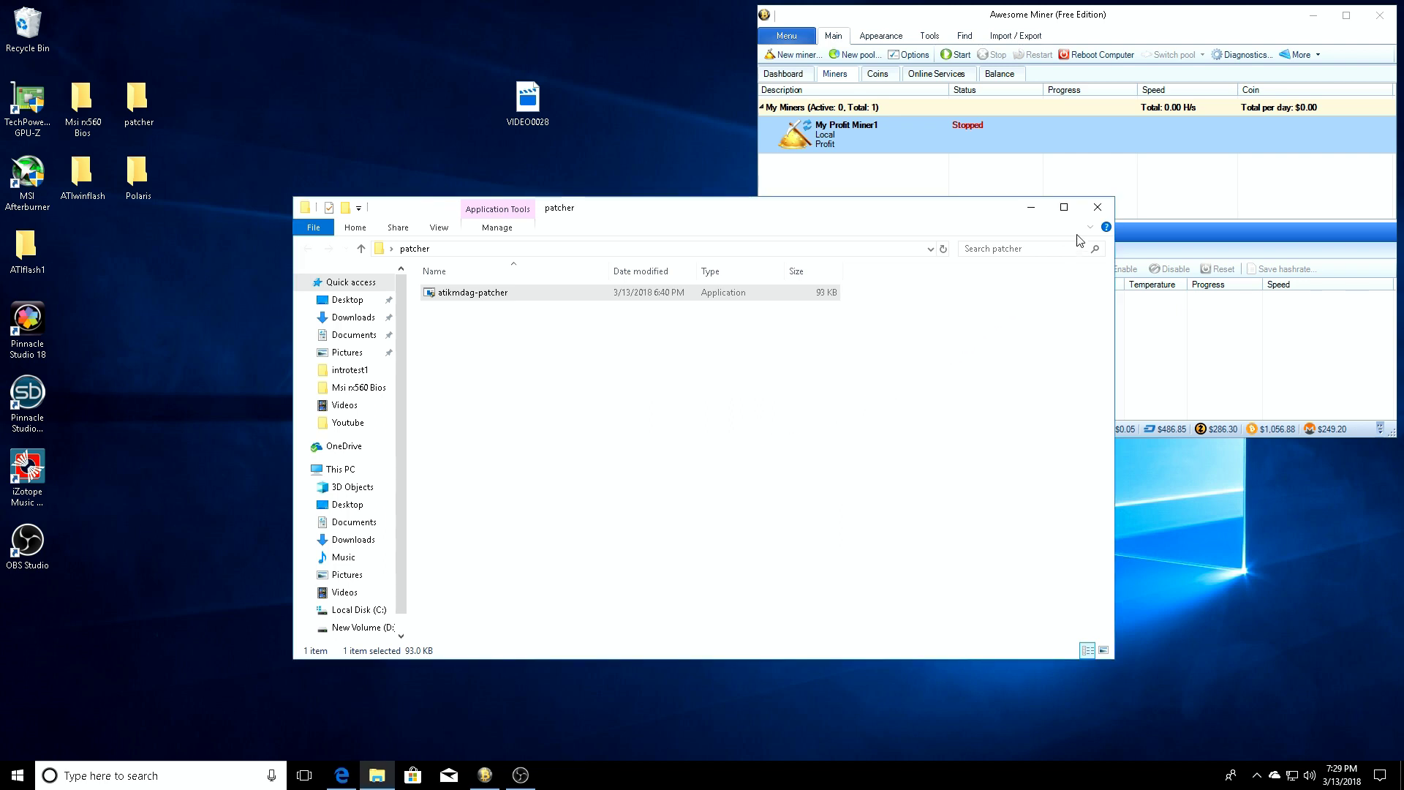
pyautogui.click(520, 775)
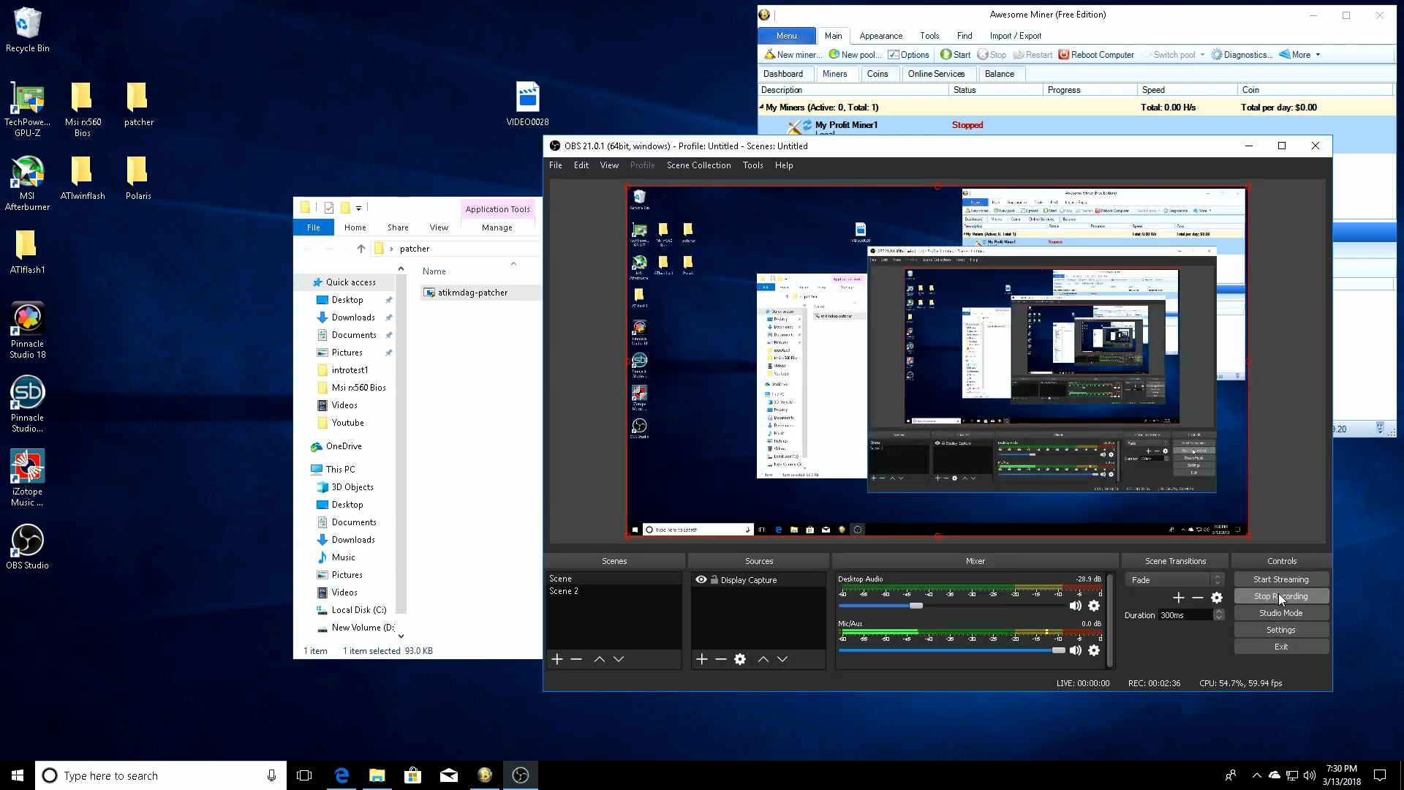
# - Stop the OBS recording and select My Profit Miner1 in Awesome Miner
pyautogui.click(1279, 594)
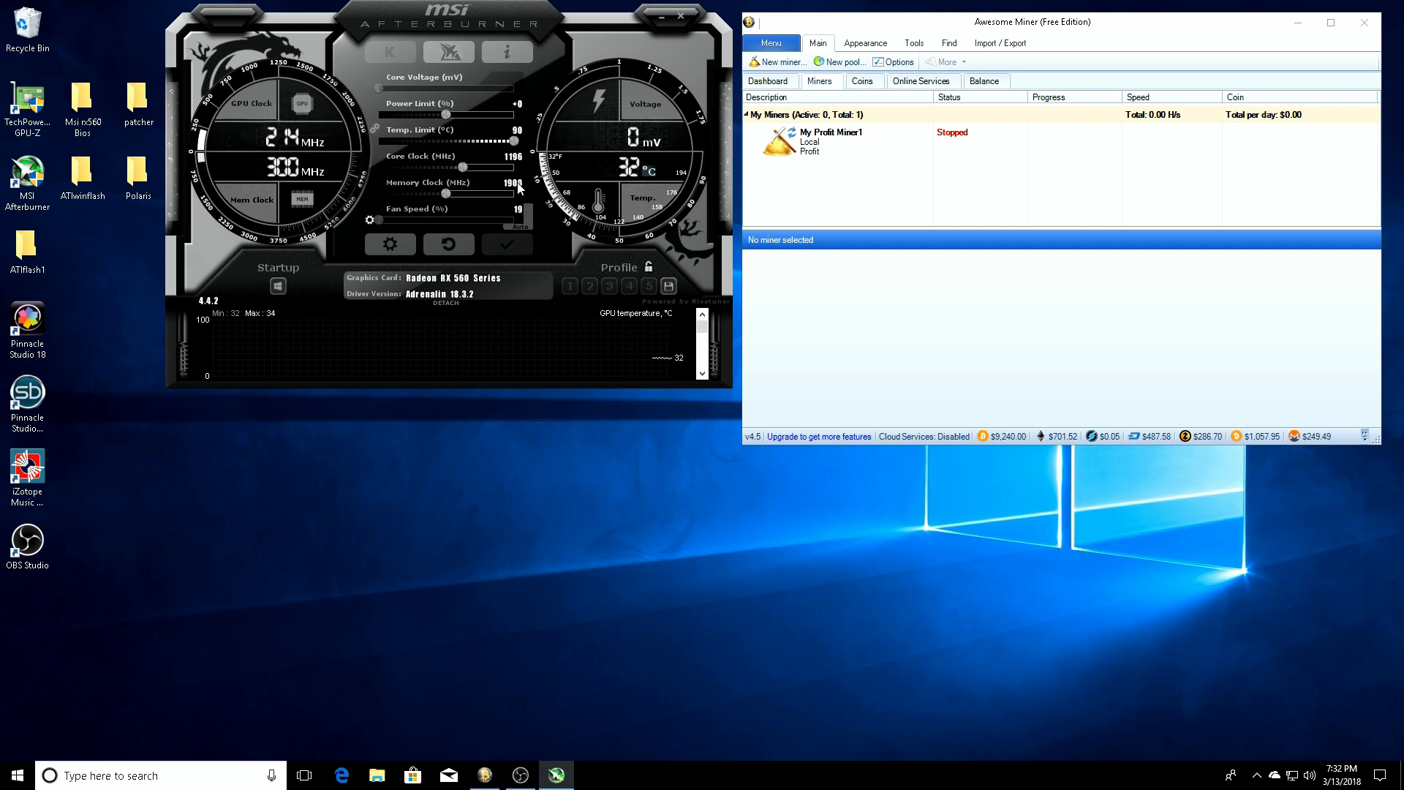
pyautogui.moveTo(519, 187)
pyautogui.click(983, 130)
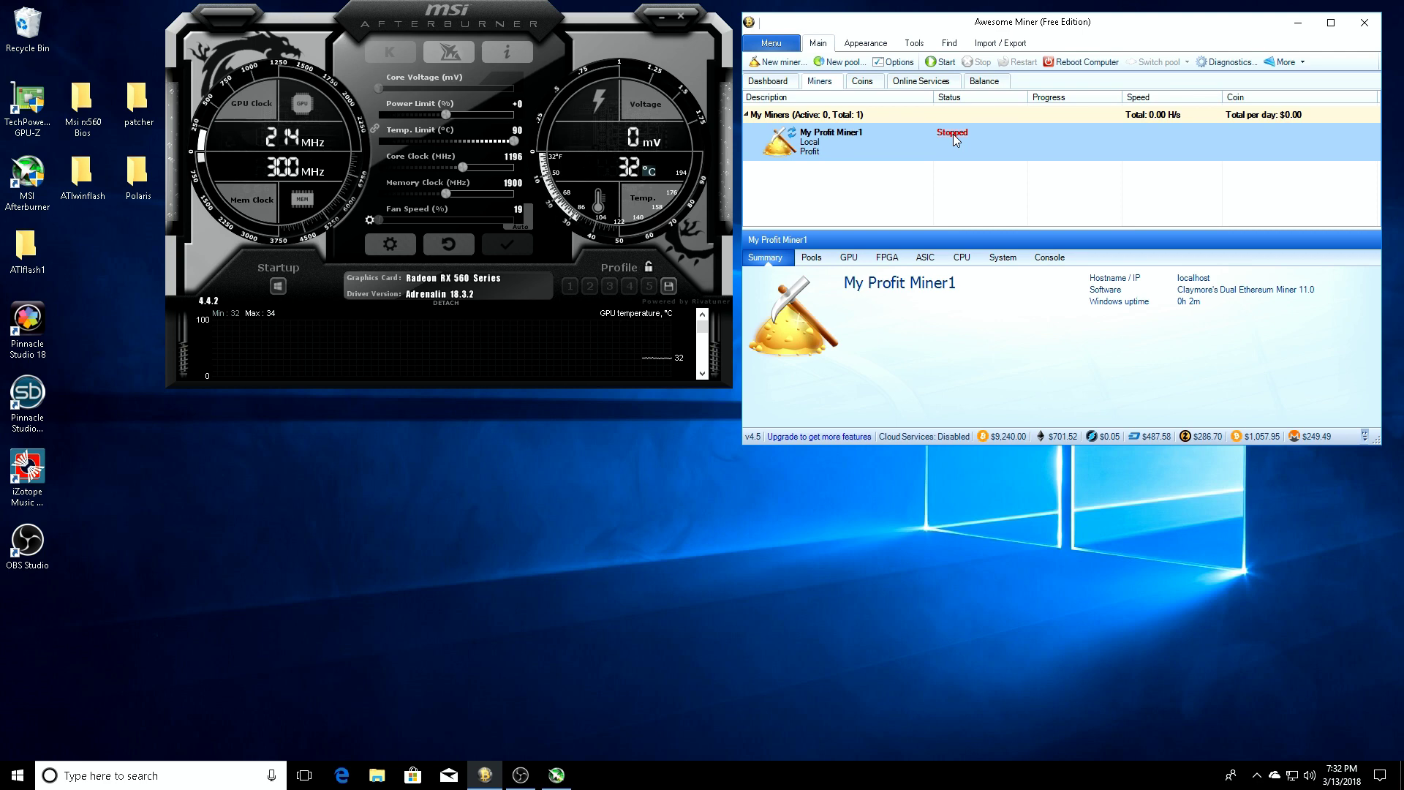
# - Start My Profit Miner1 mining Ethereum and move the Claymore console down out of the way
pyautogui.click(943, 63)
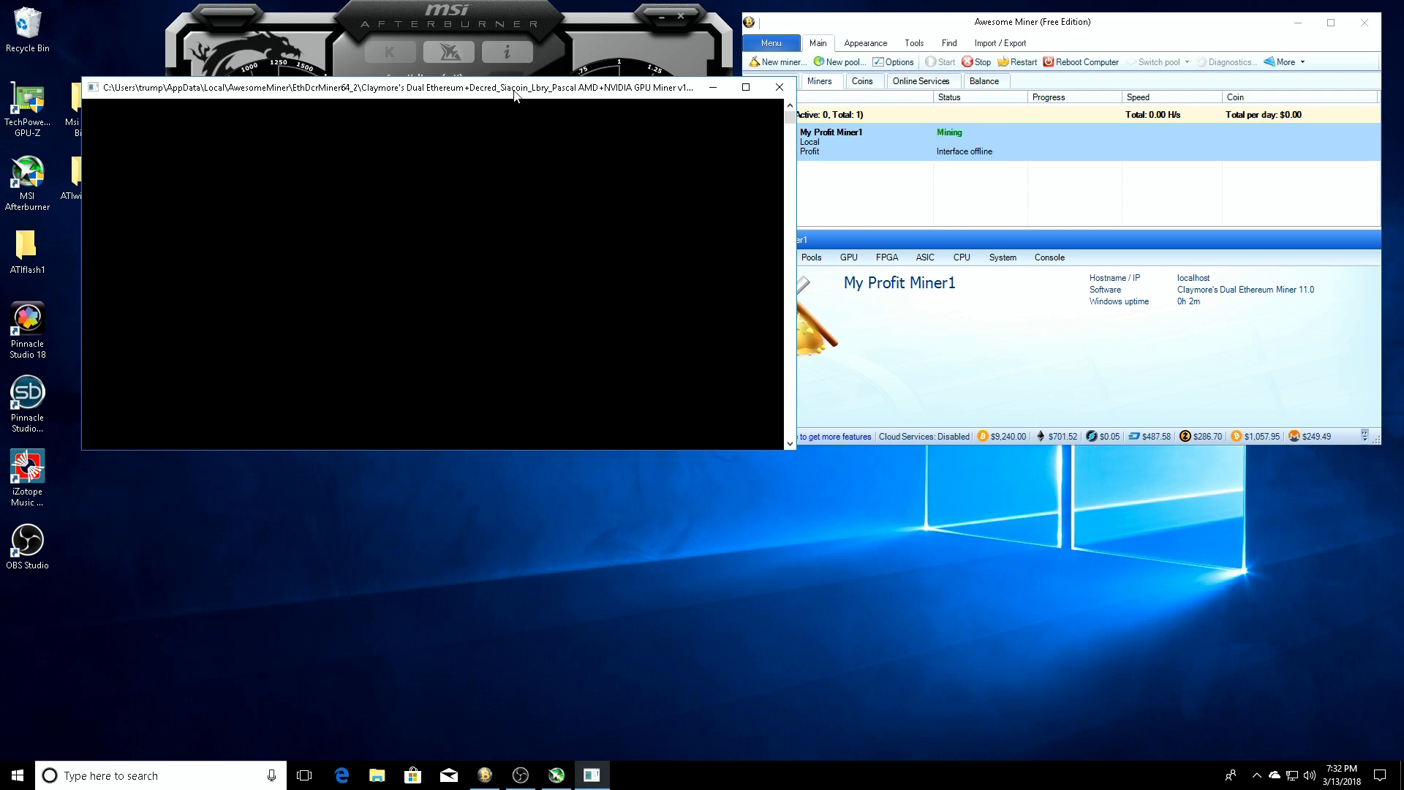
pyautogui.moveTo(515, 94); pyautogui.dragTo(528, 234)
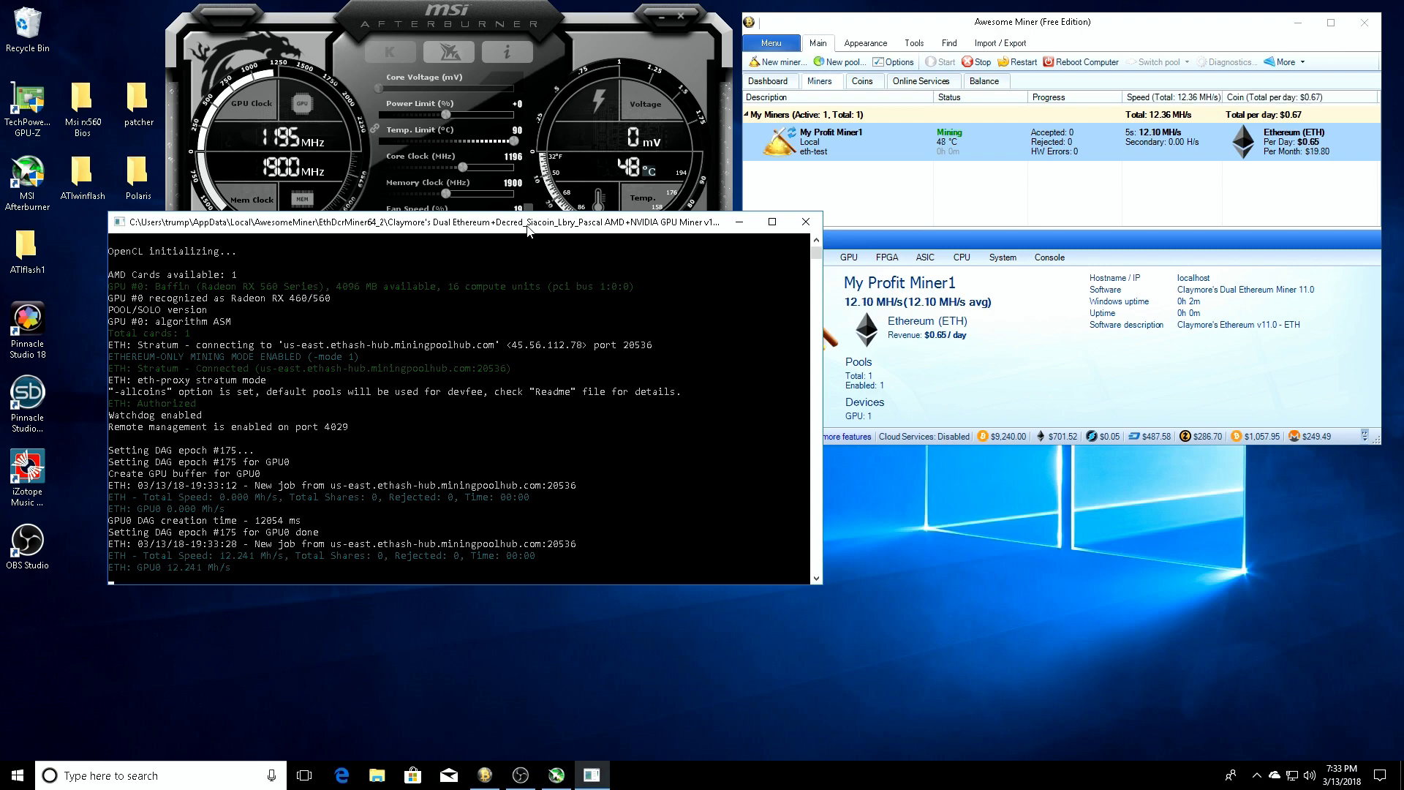
pyautogui.moveTo(529, 226); pyautogui.dragTo(537, 358)
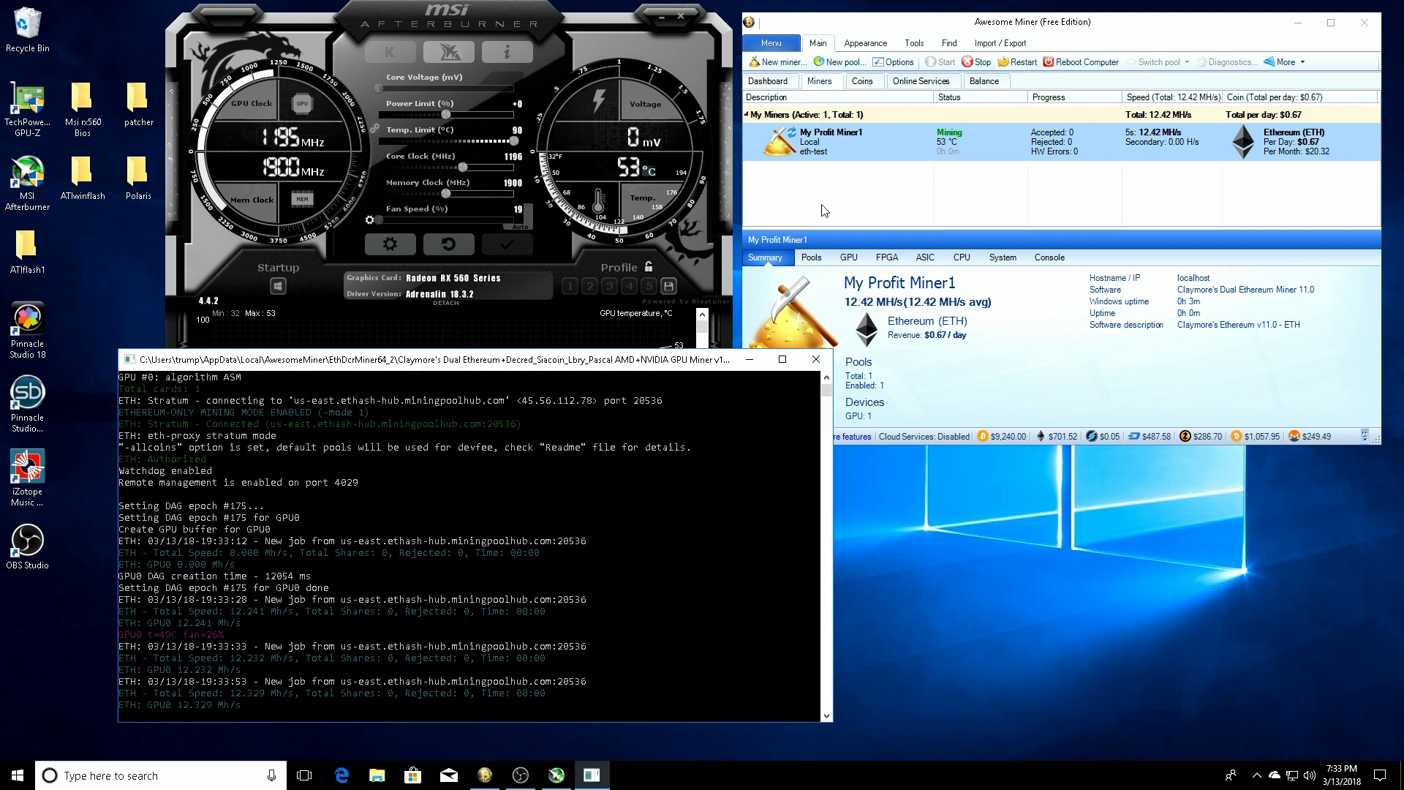
# - Raise the memory clock from 1900 to 1950 MHz, then to 2000 MHz, applying each
pyautogui.moveTo(441, 193); pyautogui.dragTo(482, 199)
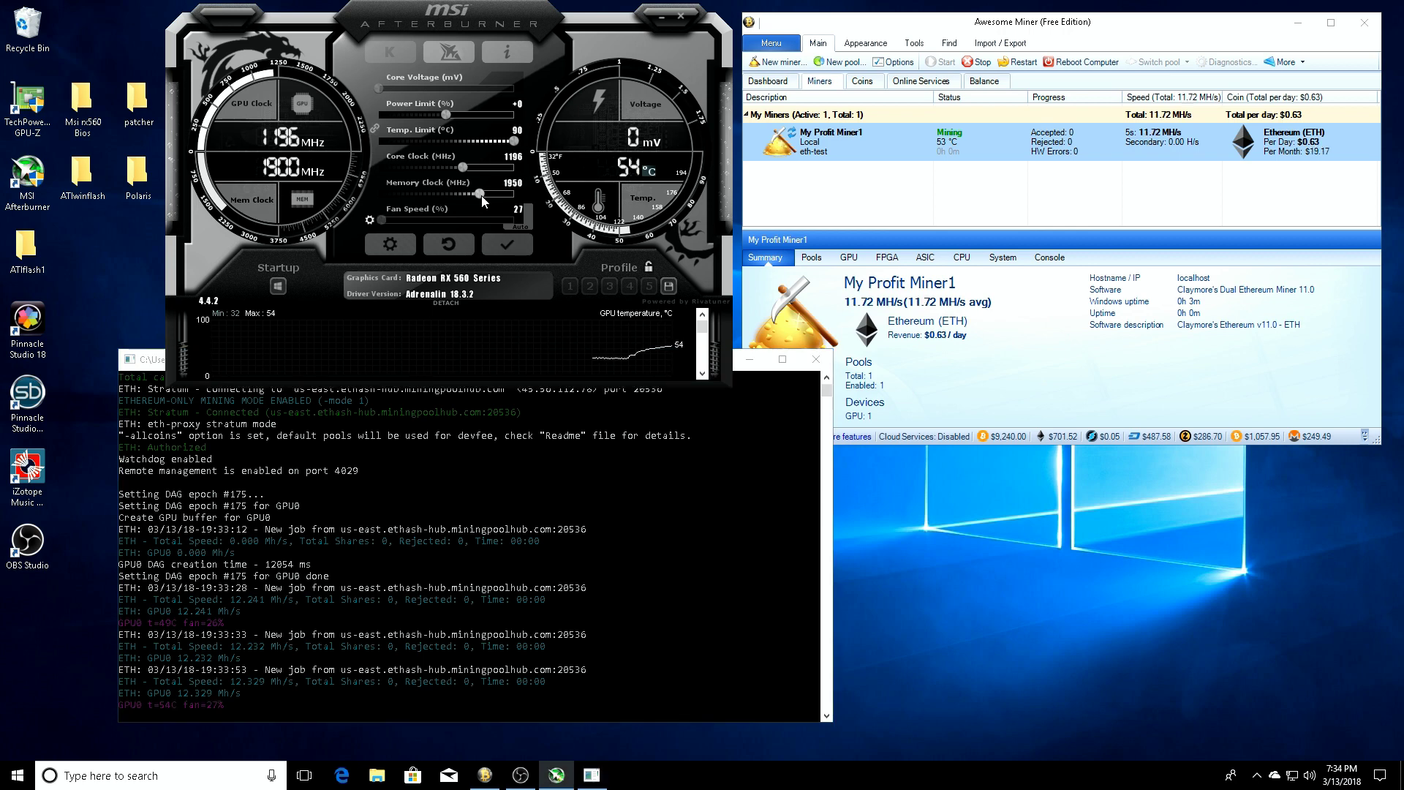
pyautogui.click(498, 243)
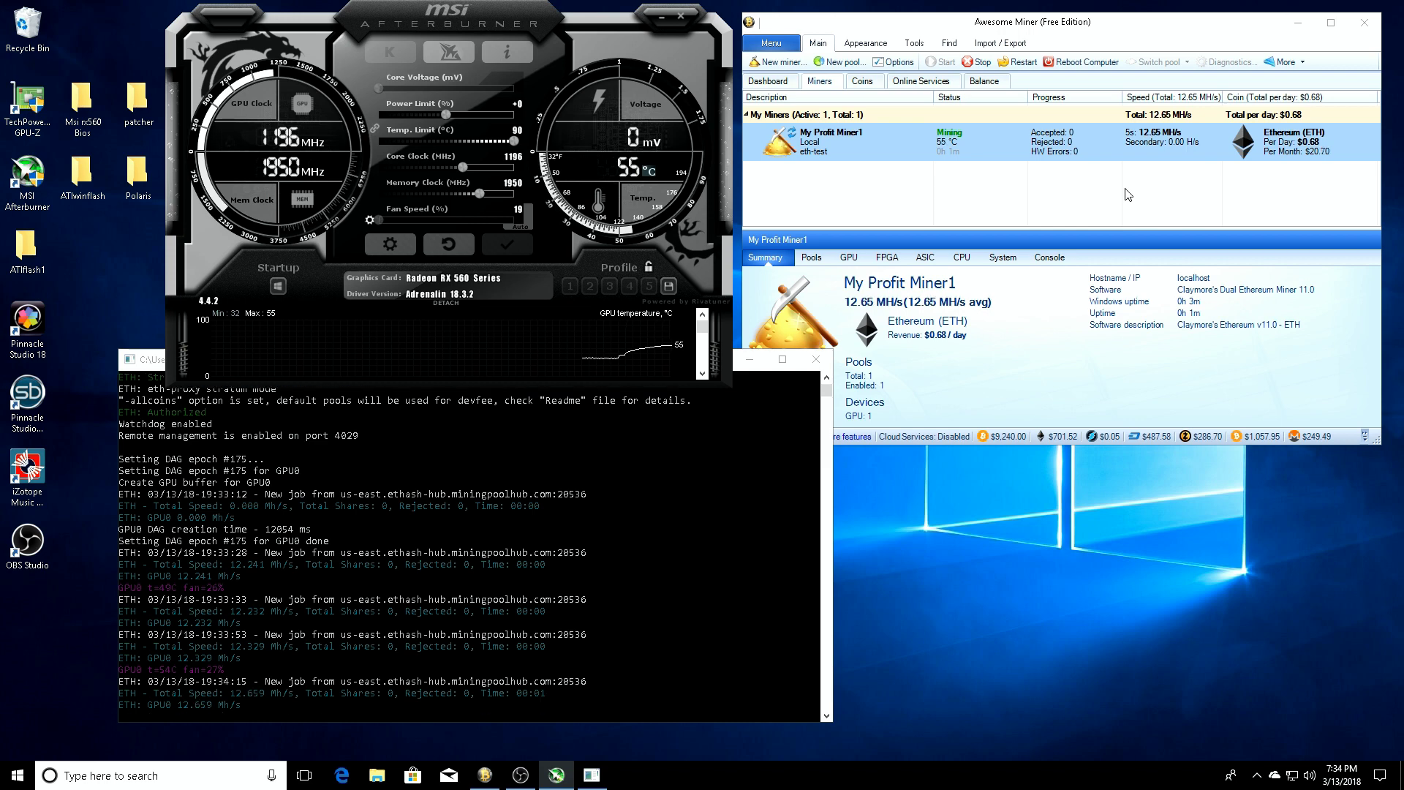
pyautogui.moveTo(479, 194); pyautogui.dragTo(517, 195)
pyautogui.click(516, 244)
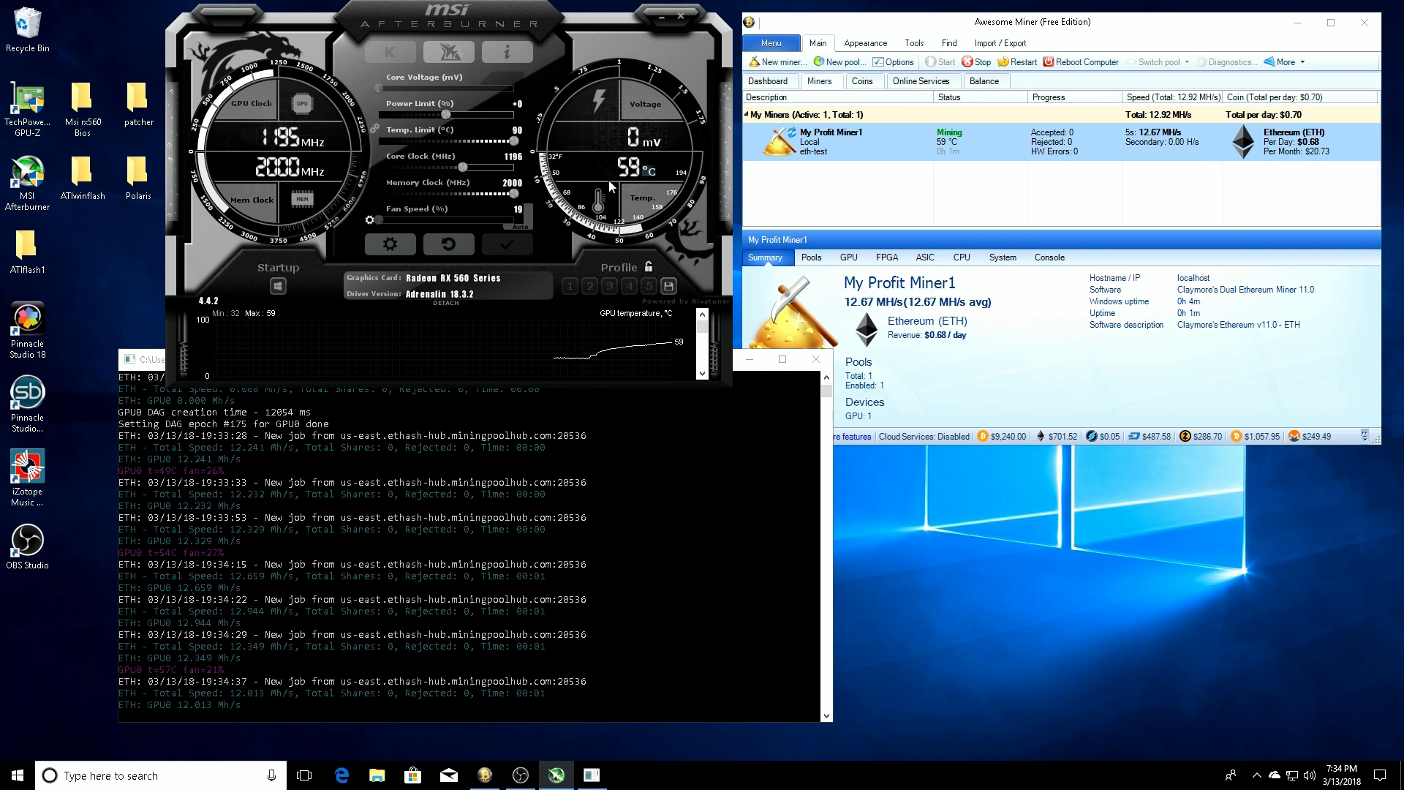
# - Switch the fan to manual control and apply a 60% fan speed
pyautogui.click(527, 221)
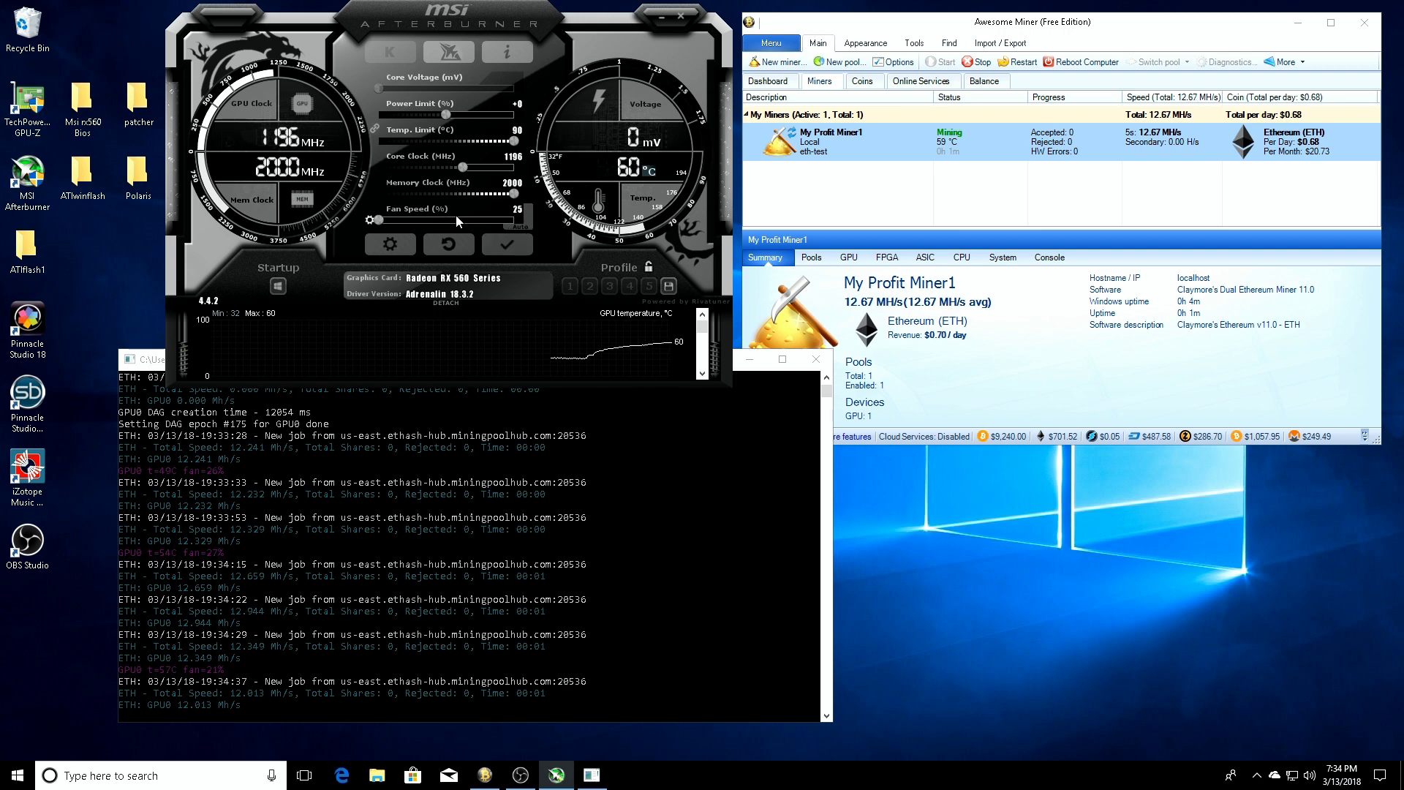
pyautogui.moveTo(373, 220); pyautogui.dragTo(461, 232)
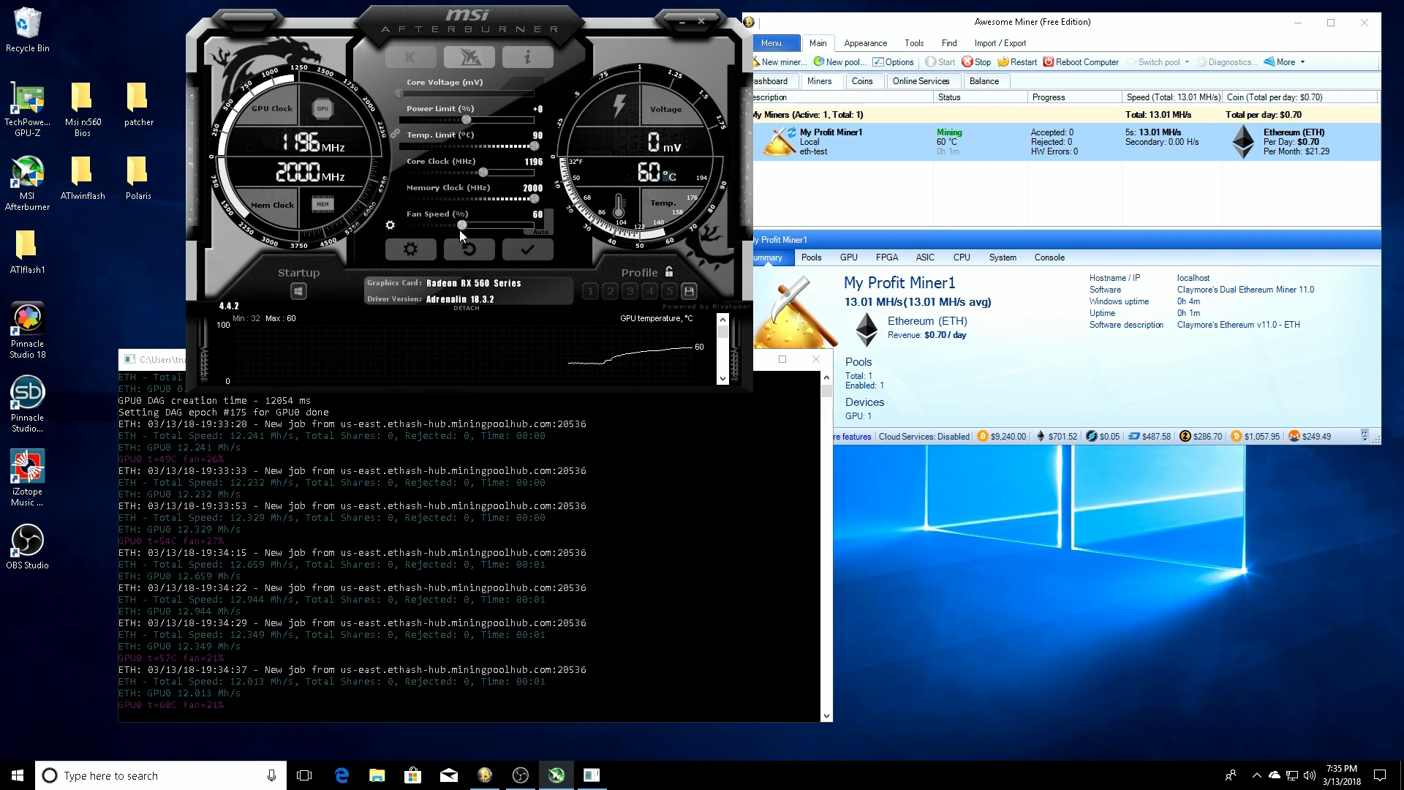
pyautogui.click(536, 252)
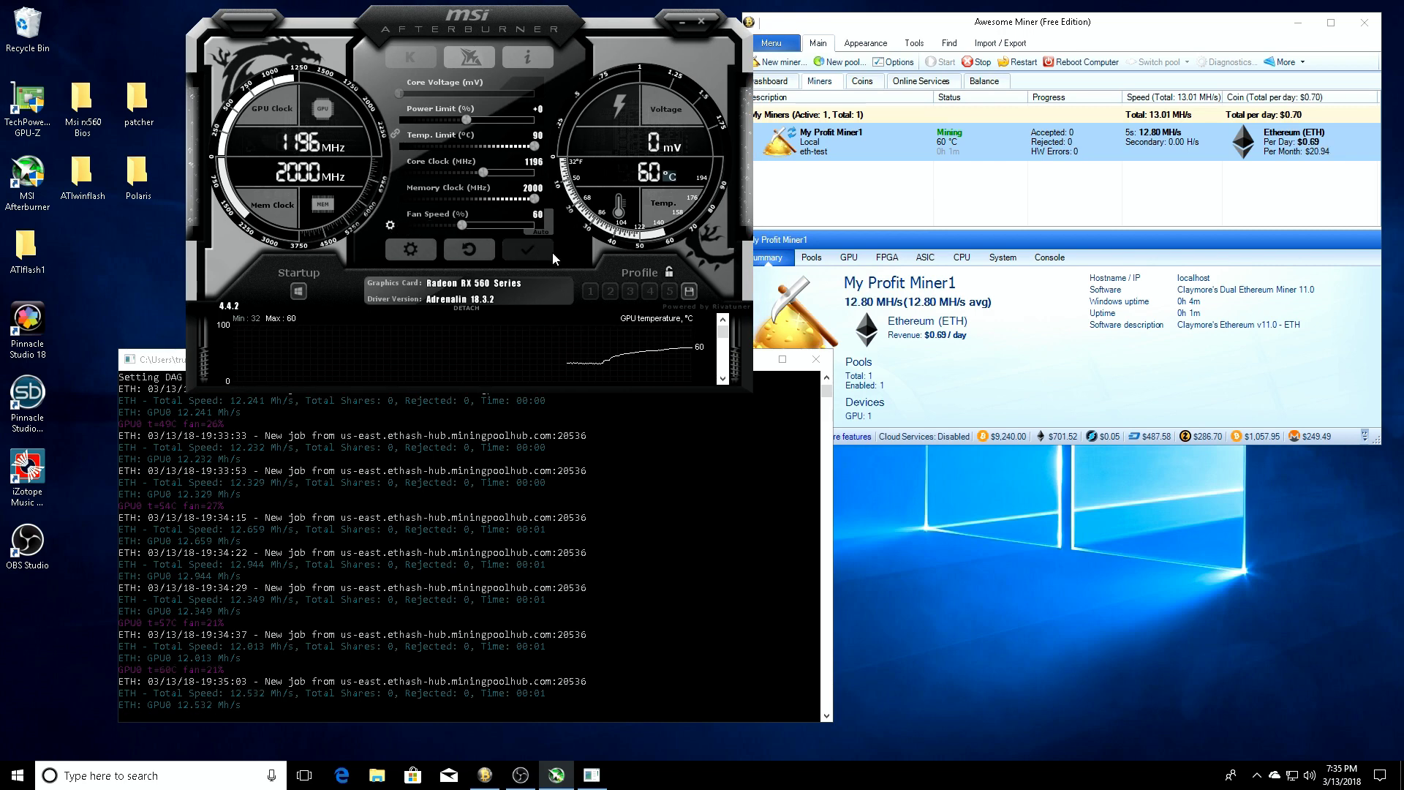